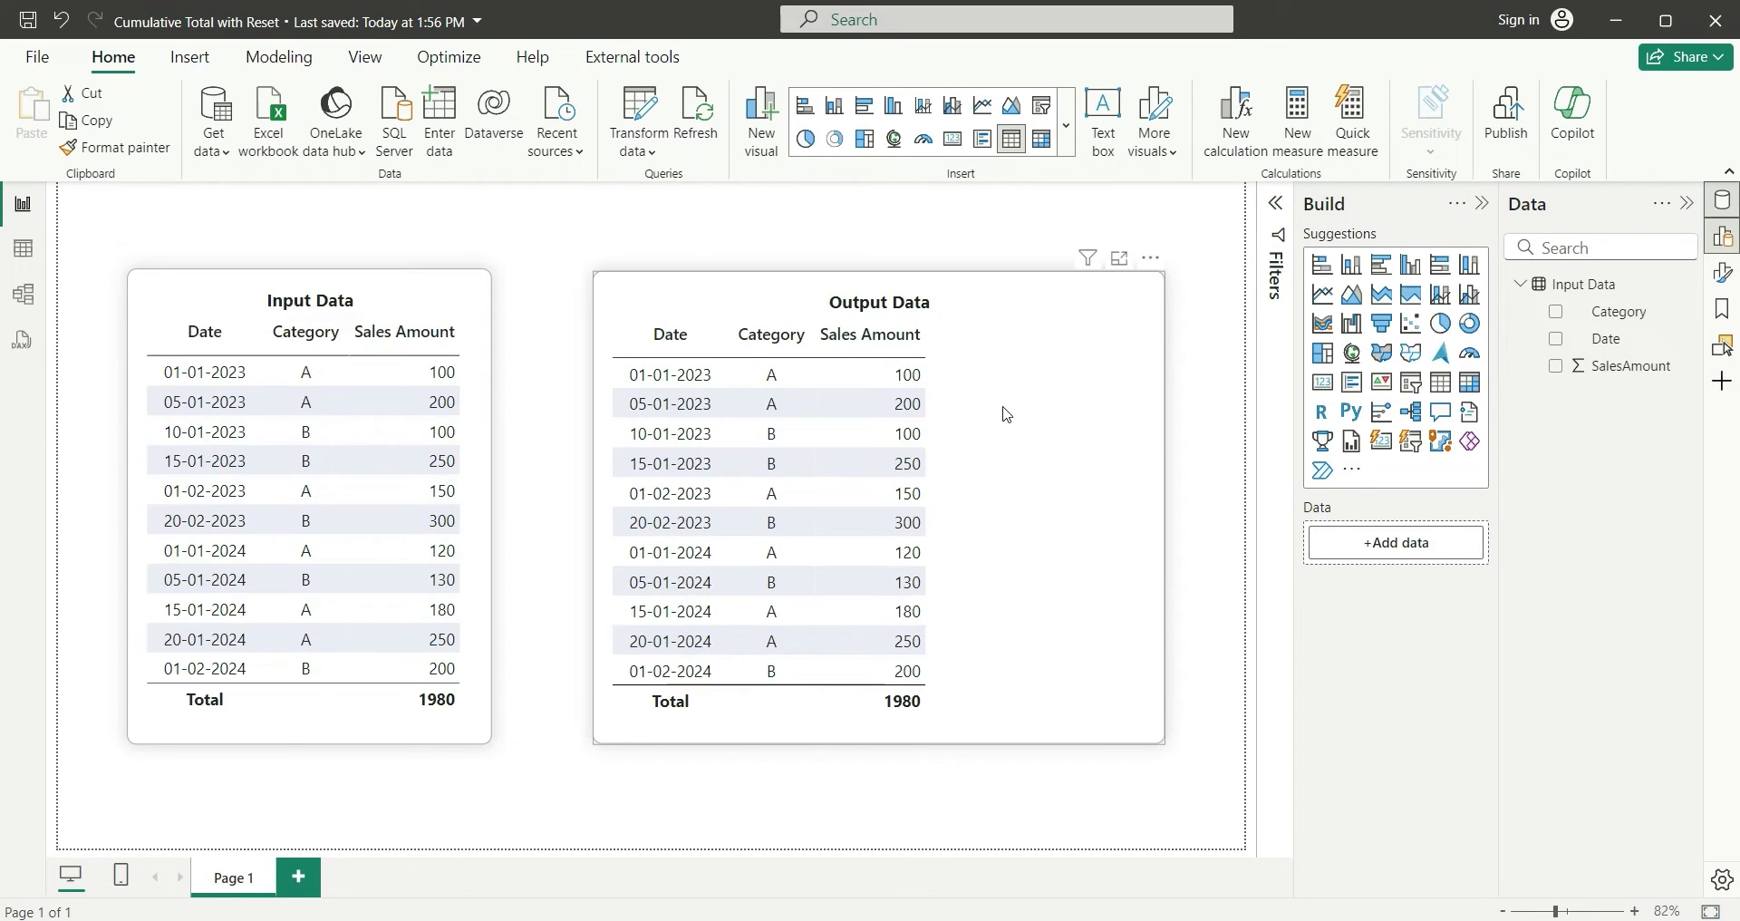
Create a new measure from SalesAmount named 'Cumulative Total with Reset =' with a second formula line.
{"action": "right_click", "coordinate": [1602, 377]}
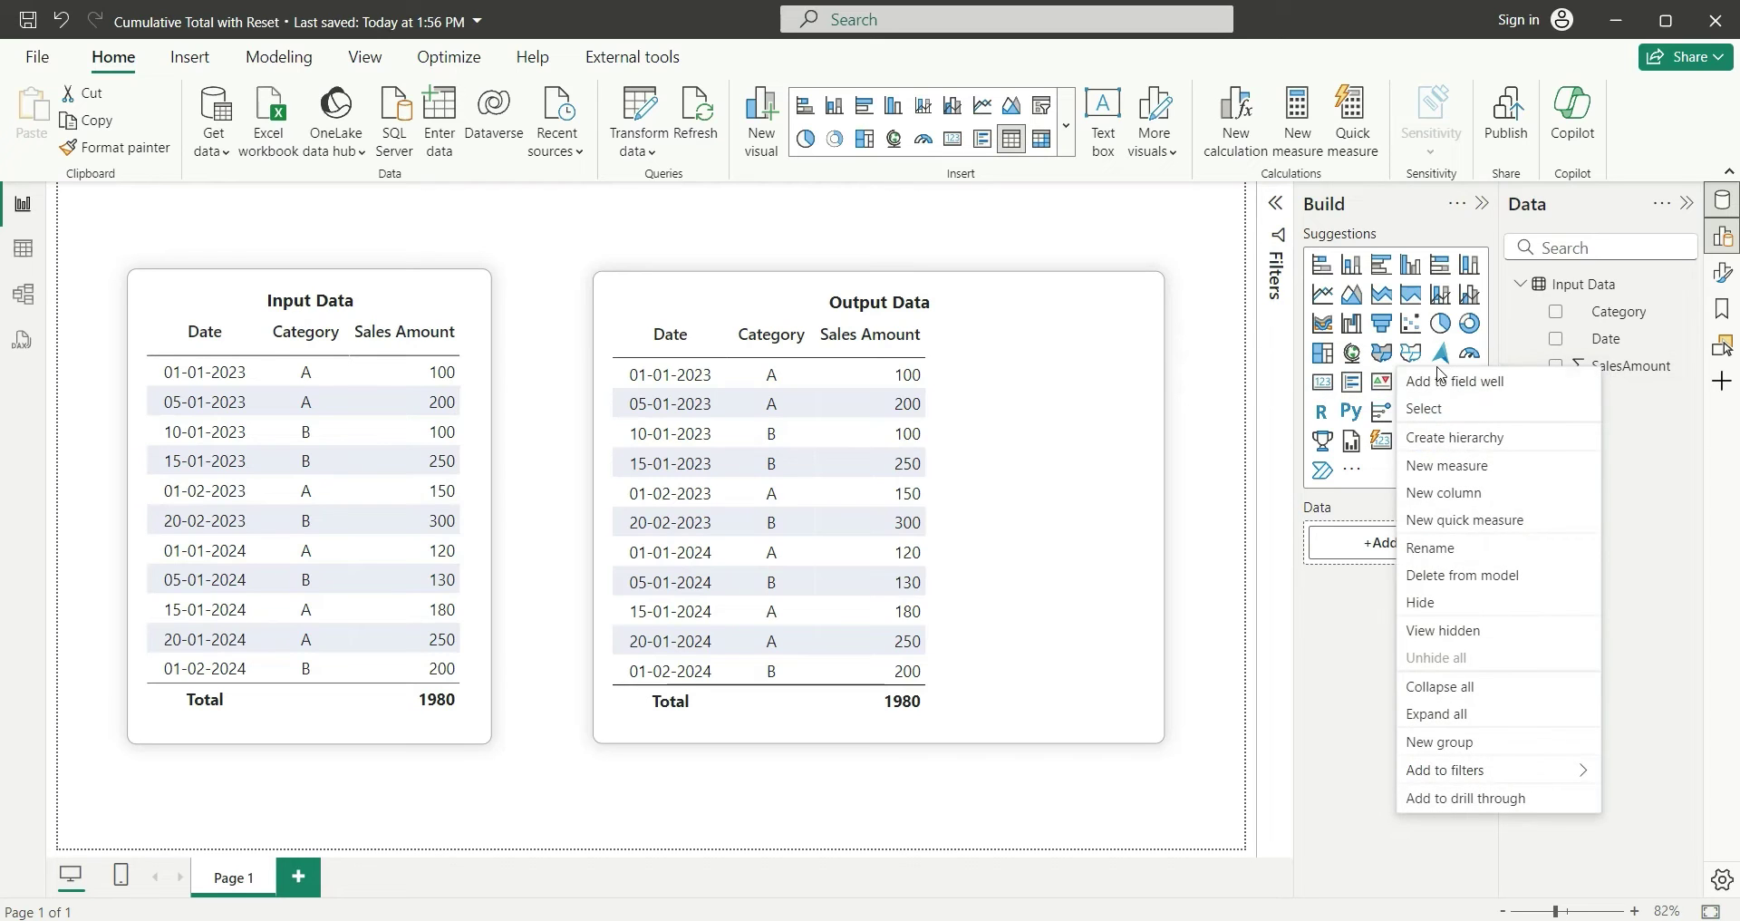
{"action": "left_click", "coordinate": [1563, 465]}
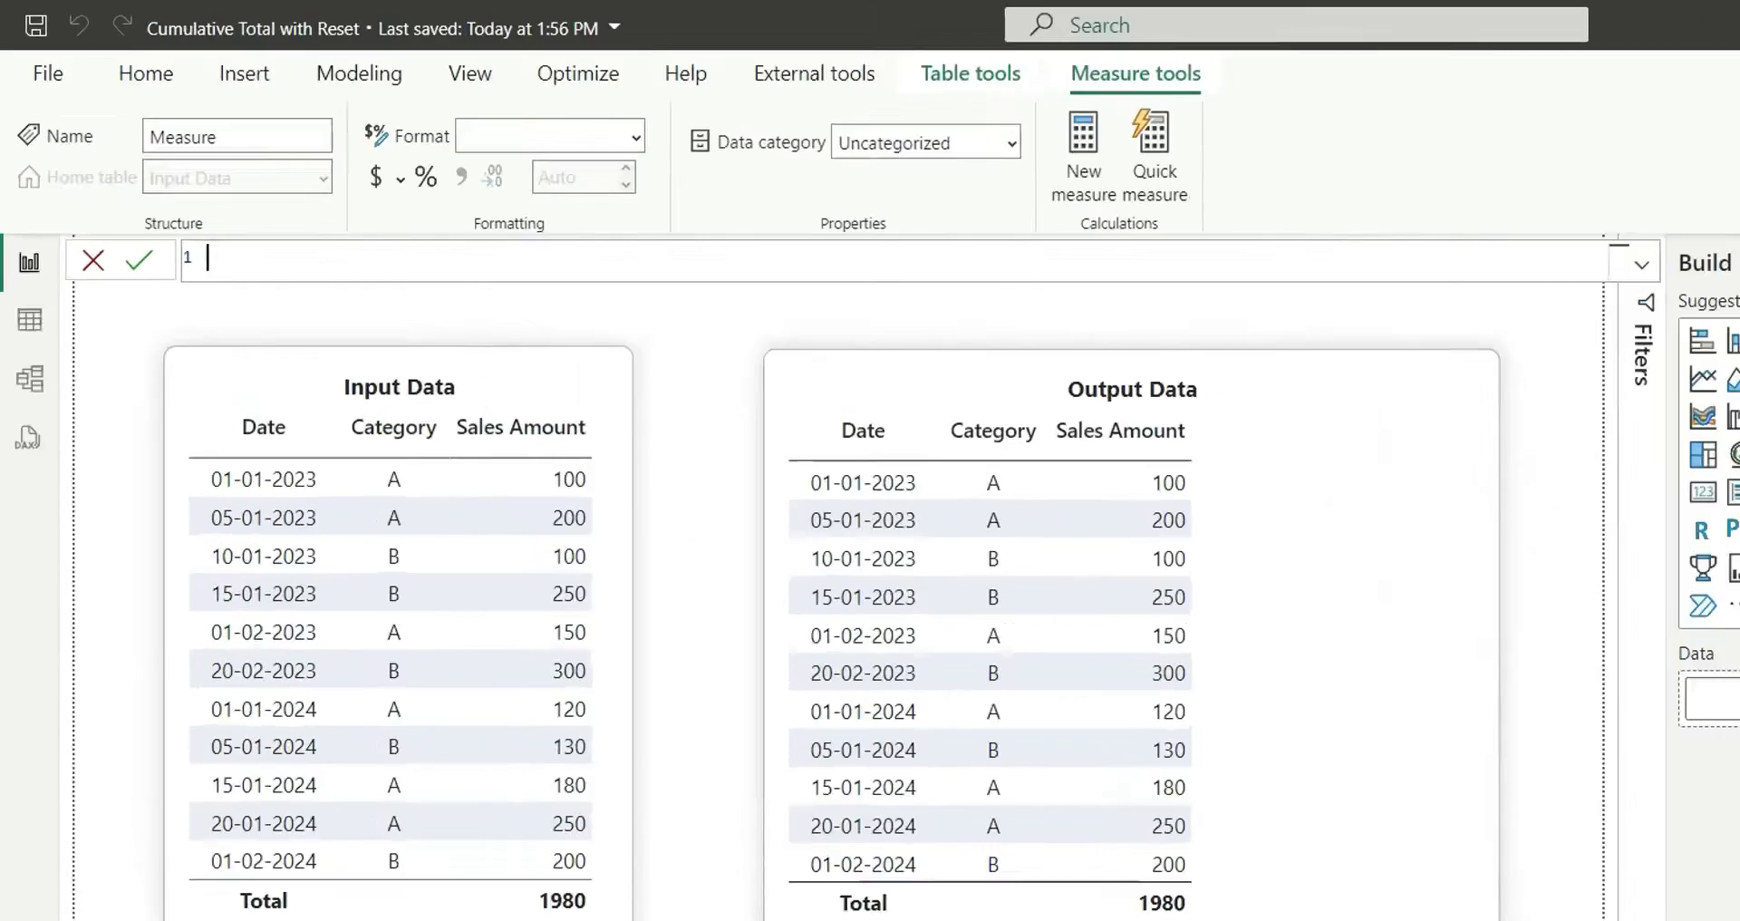
{"action": "type", "text": "Cumulat"}
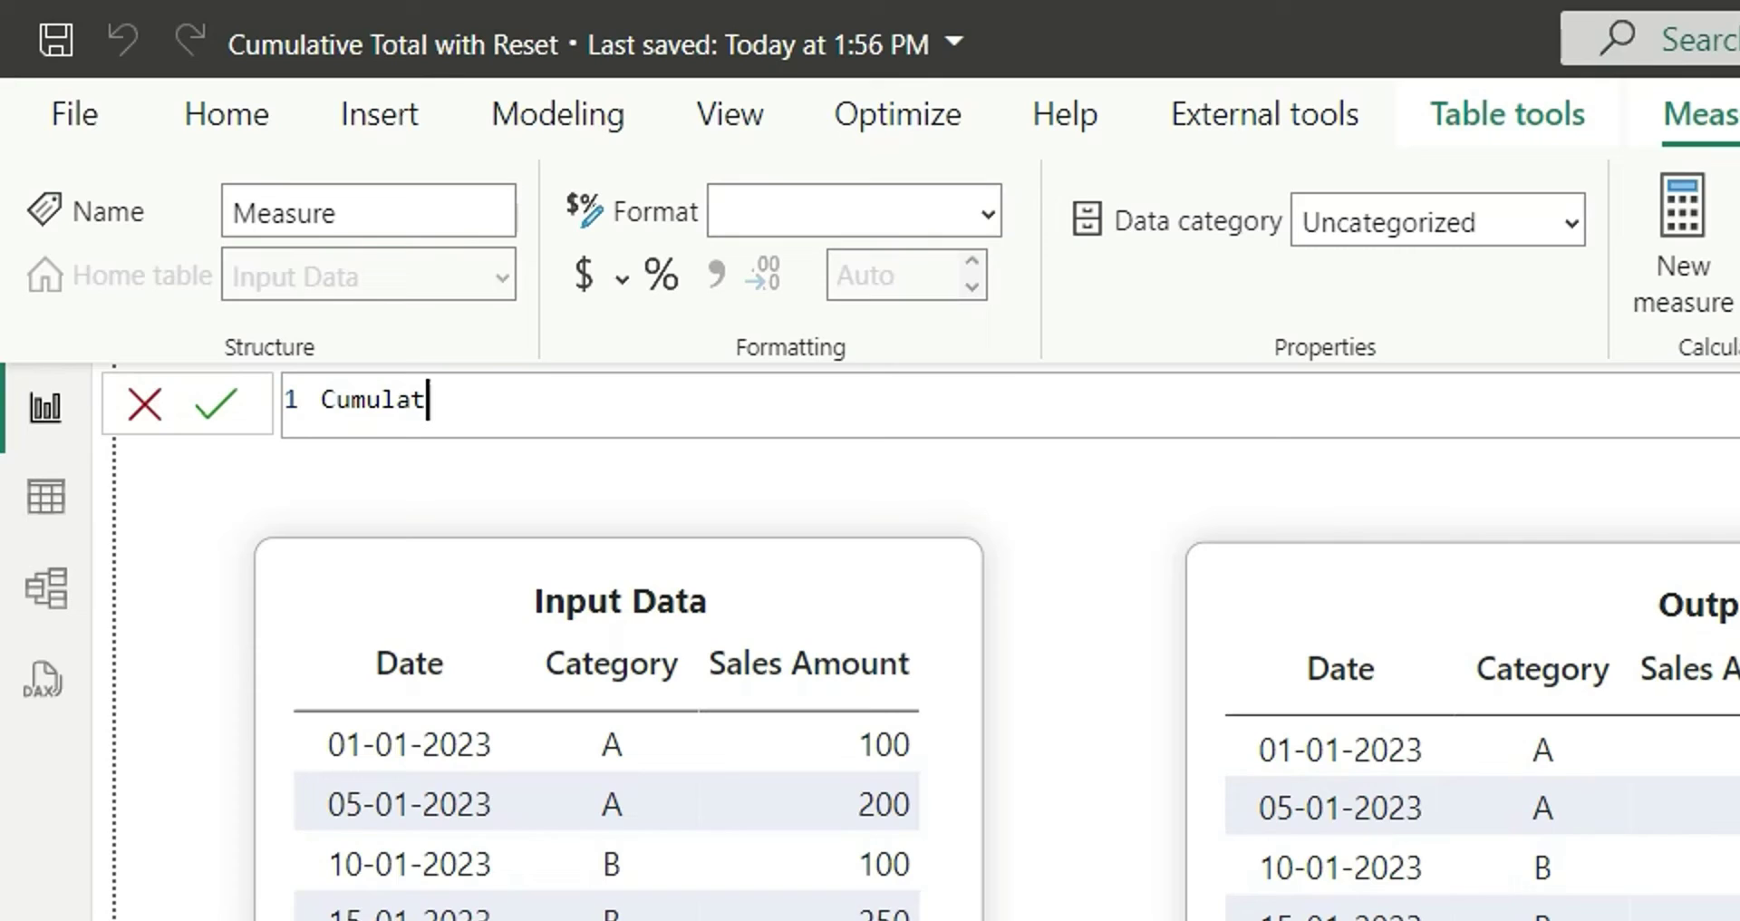
{"action": "type", "text": "ive Total with "}
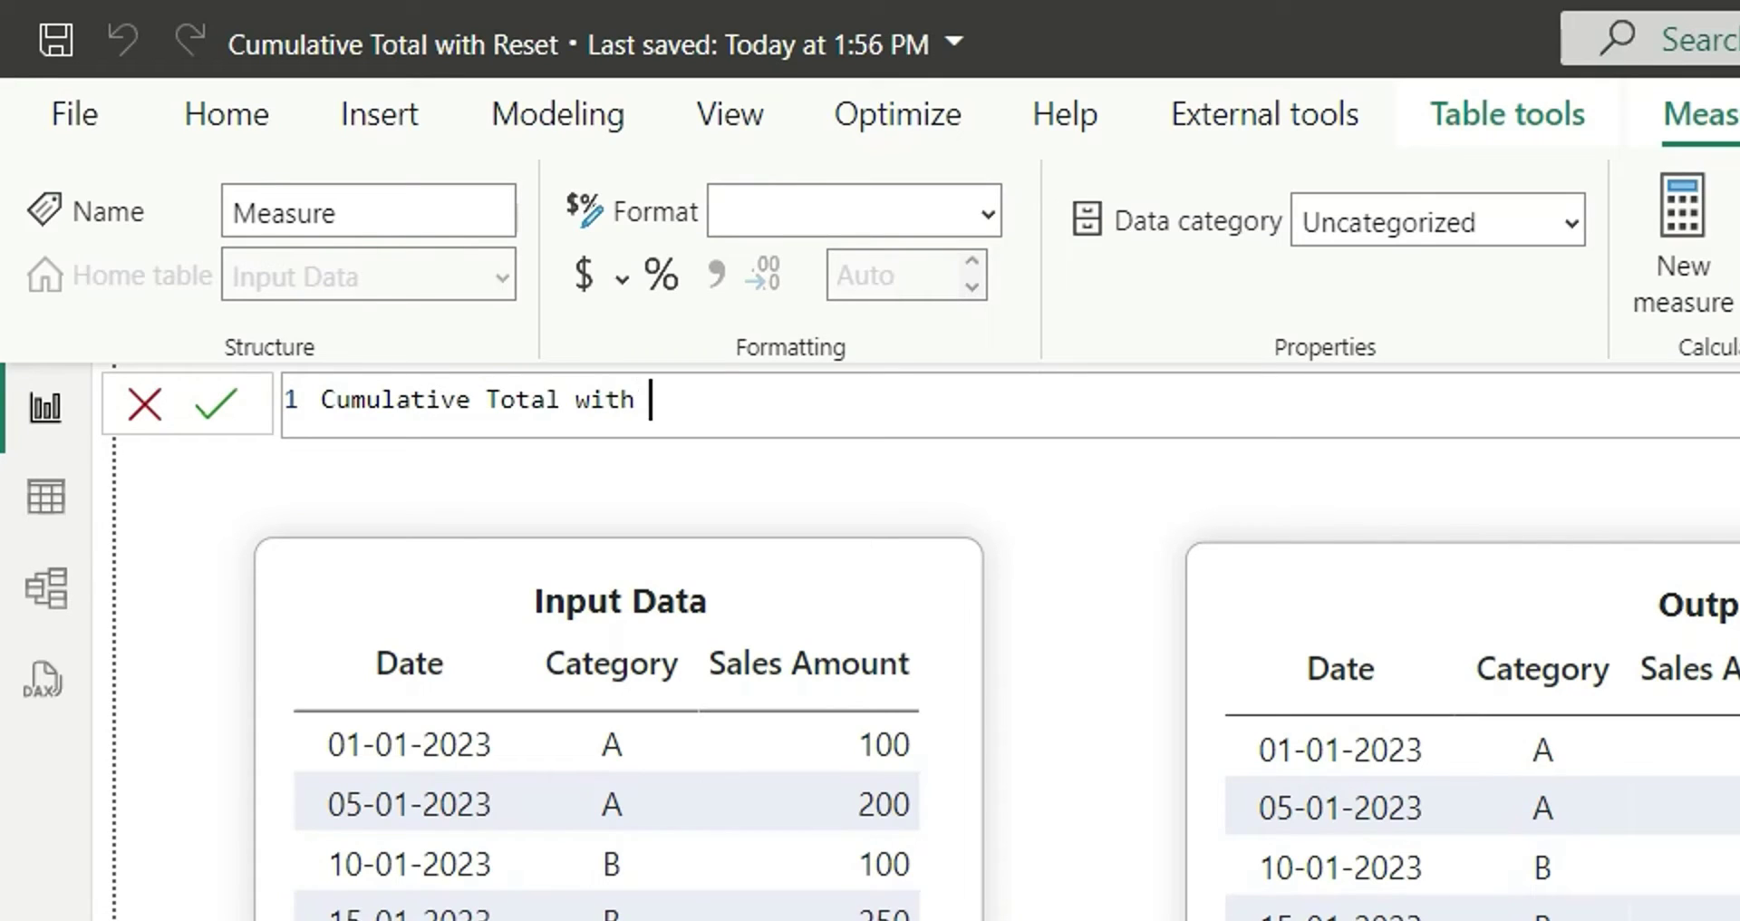
{"action": "type", "text": "Reset ="}
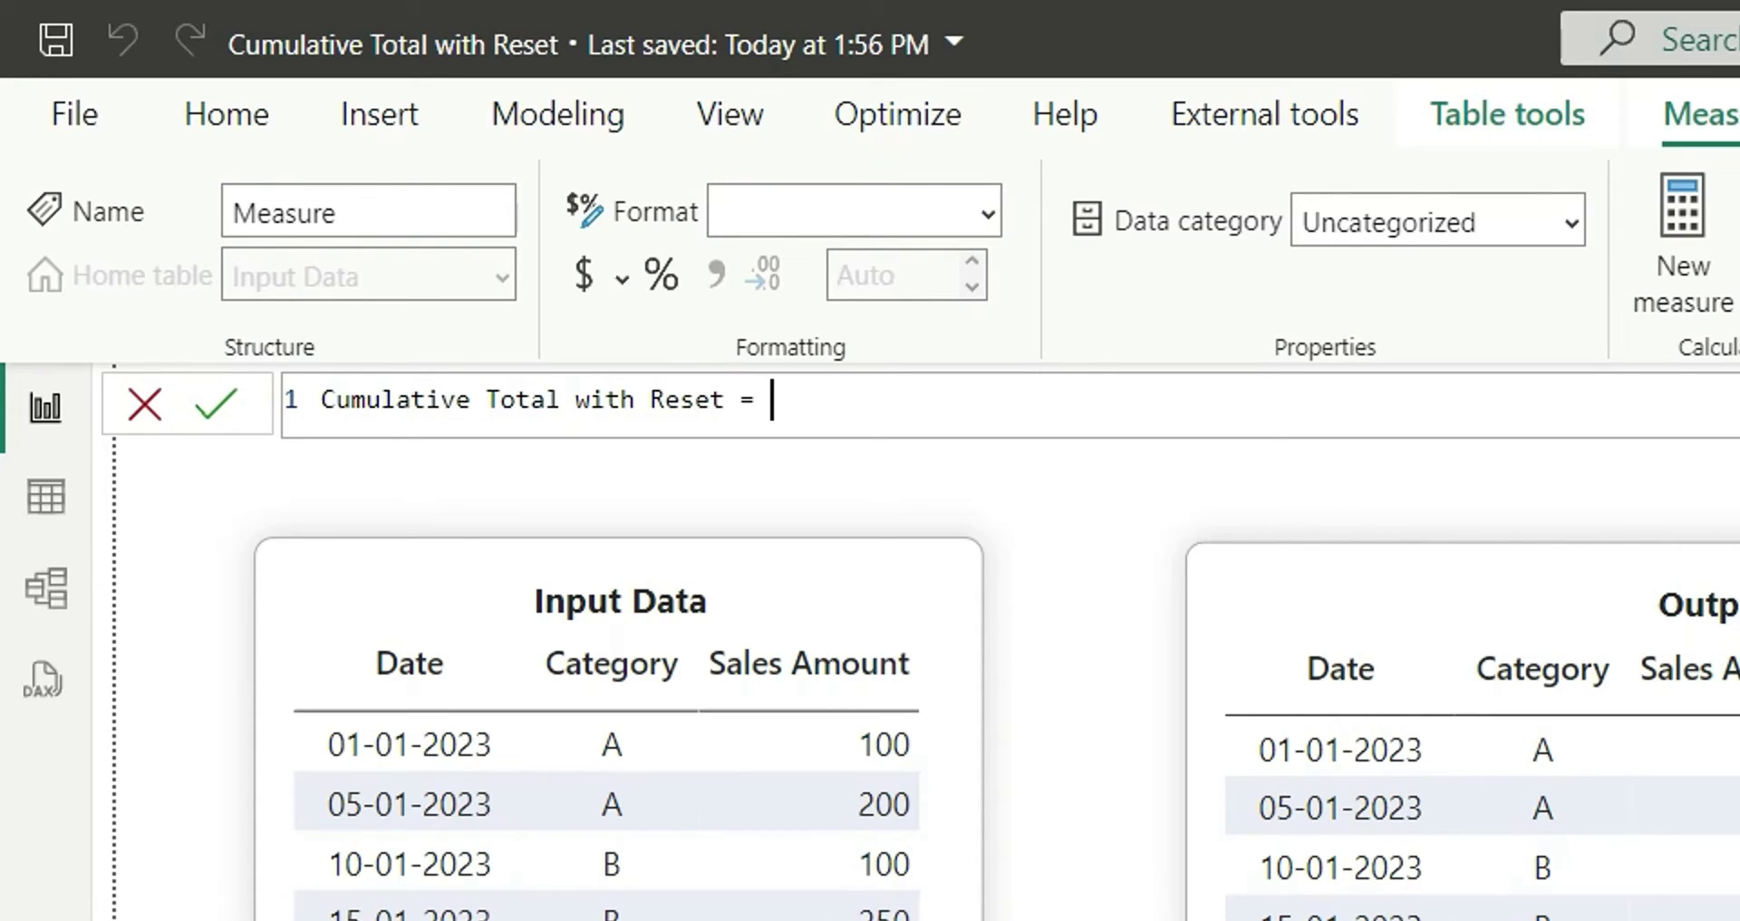
{"action": "key", "text": "shift+Return"}
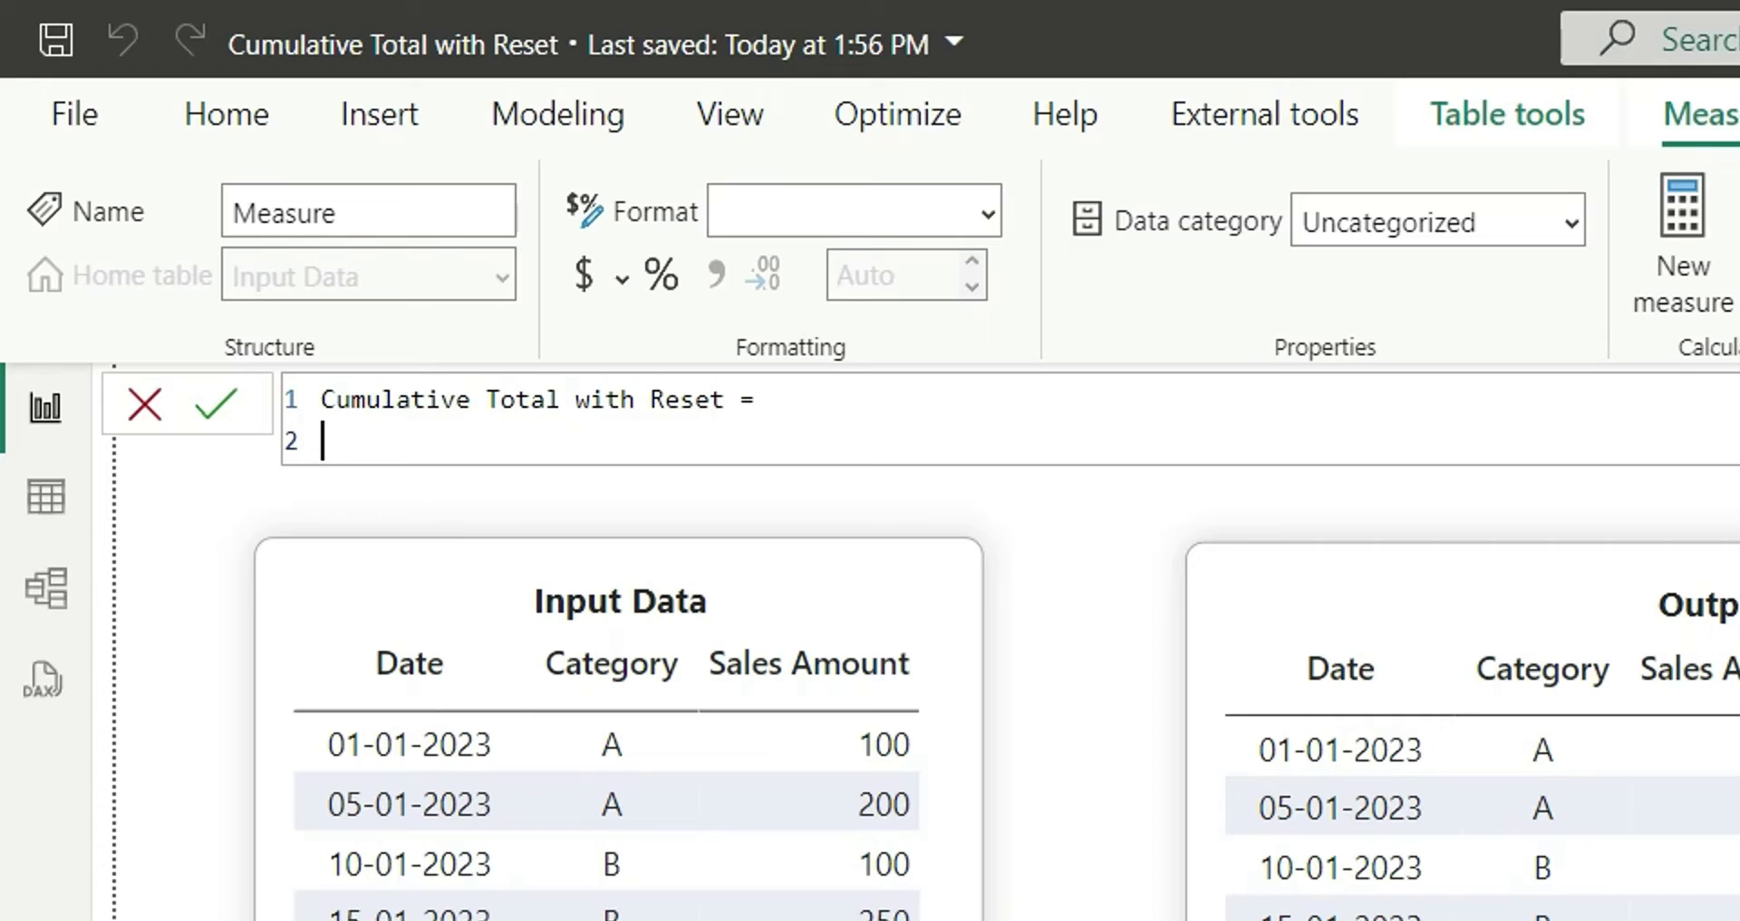
Begin the formula with CALCULATE( SUM('Input Data'[SalesAmount]), as its first argument.
{"action": "type", "text": "CALCULATE("}
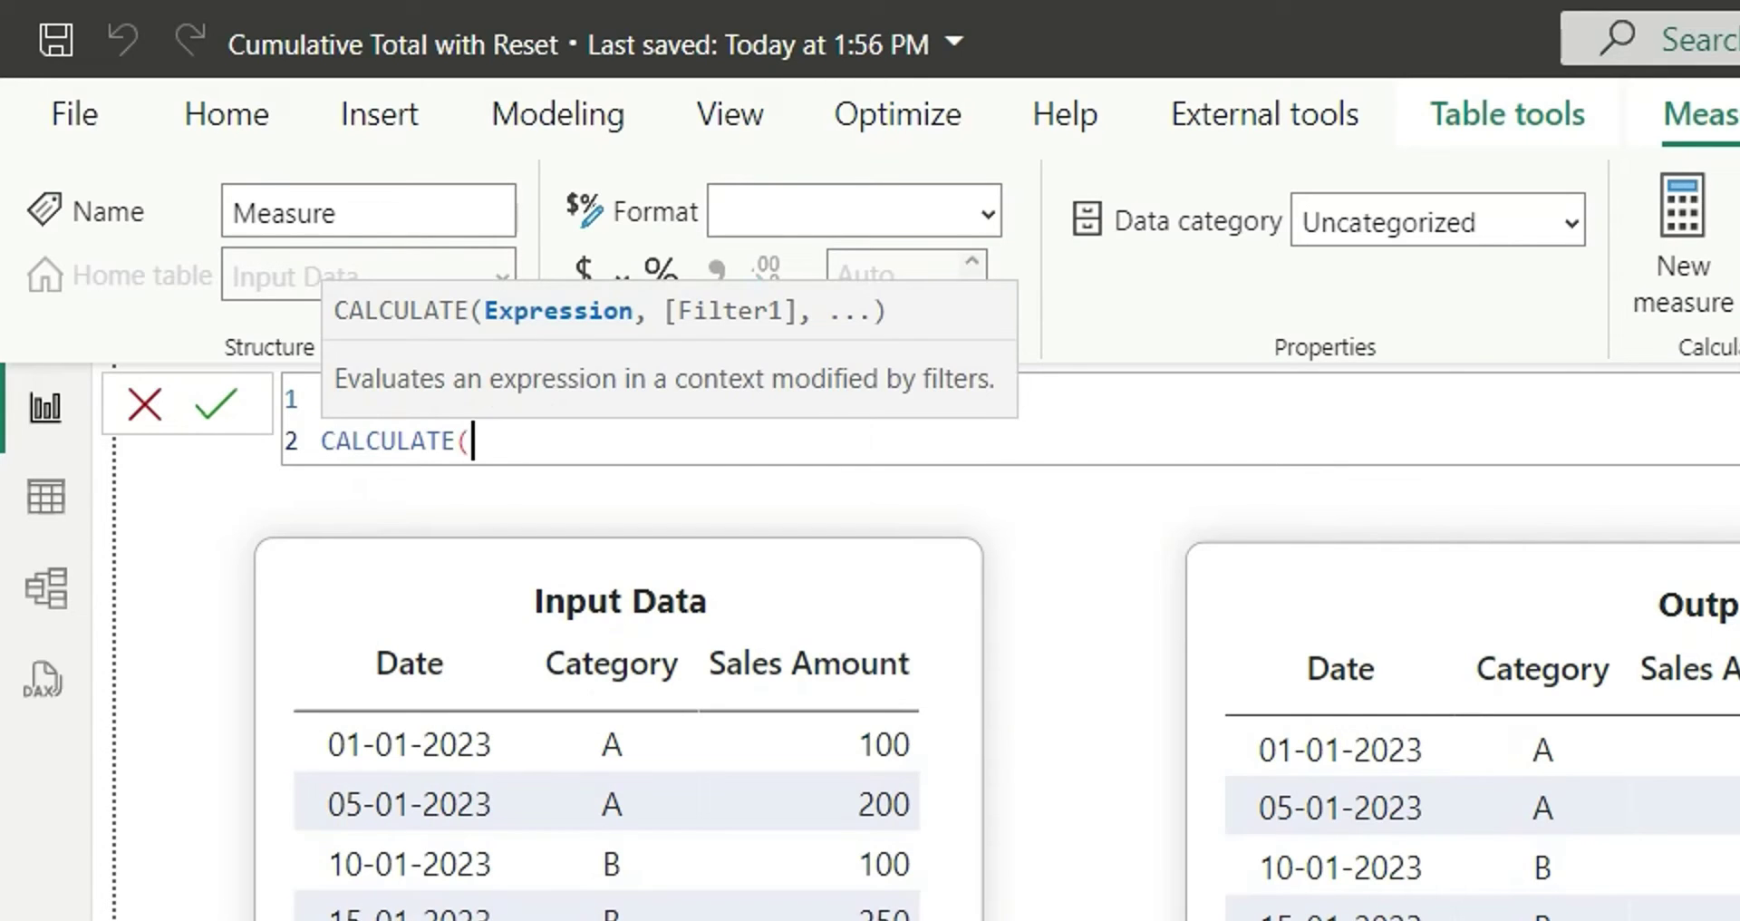
{"action": "key", "text": "shift+Return"}
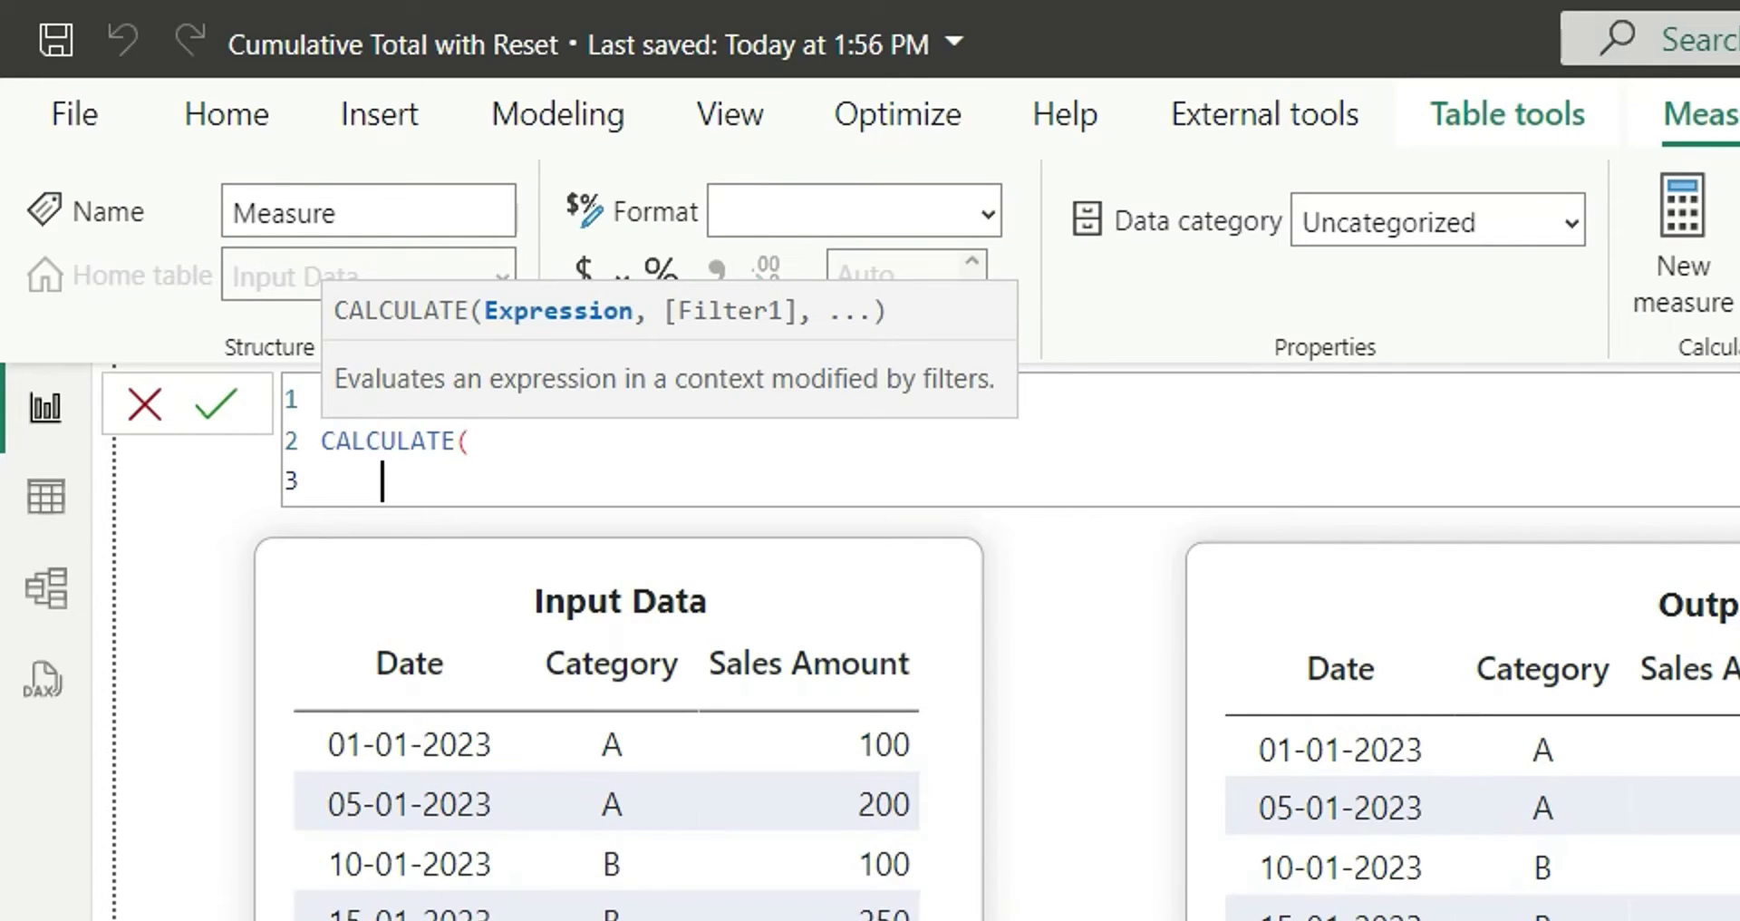
{"action": "type", "text": "sum( sa"}
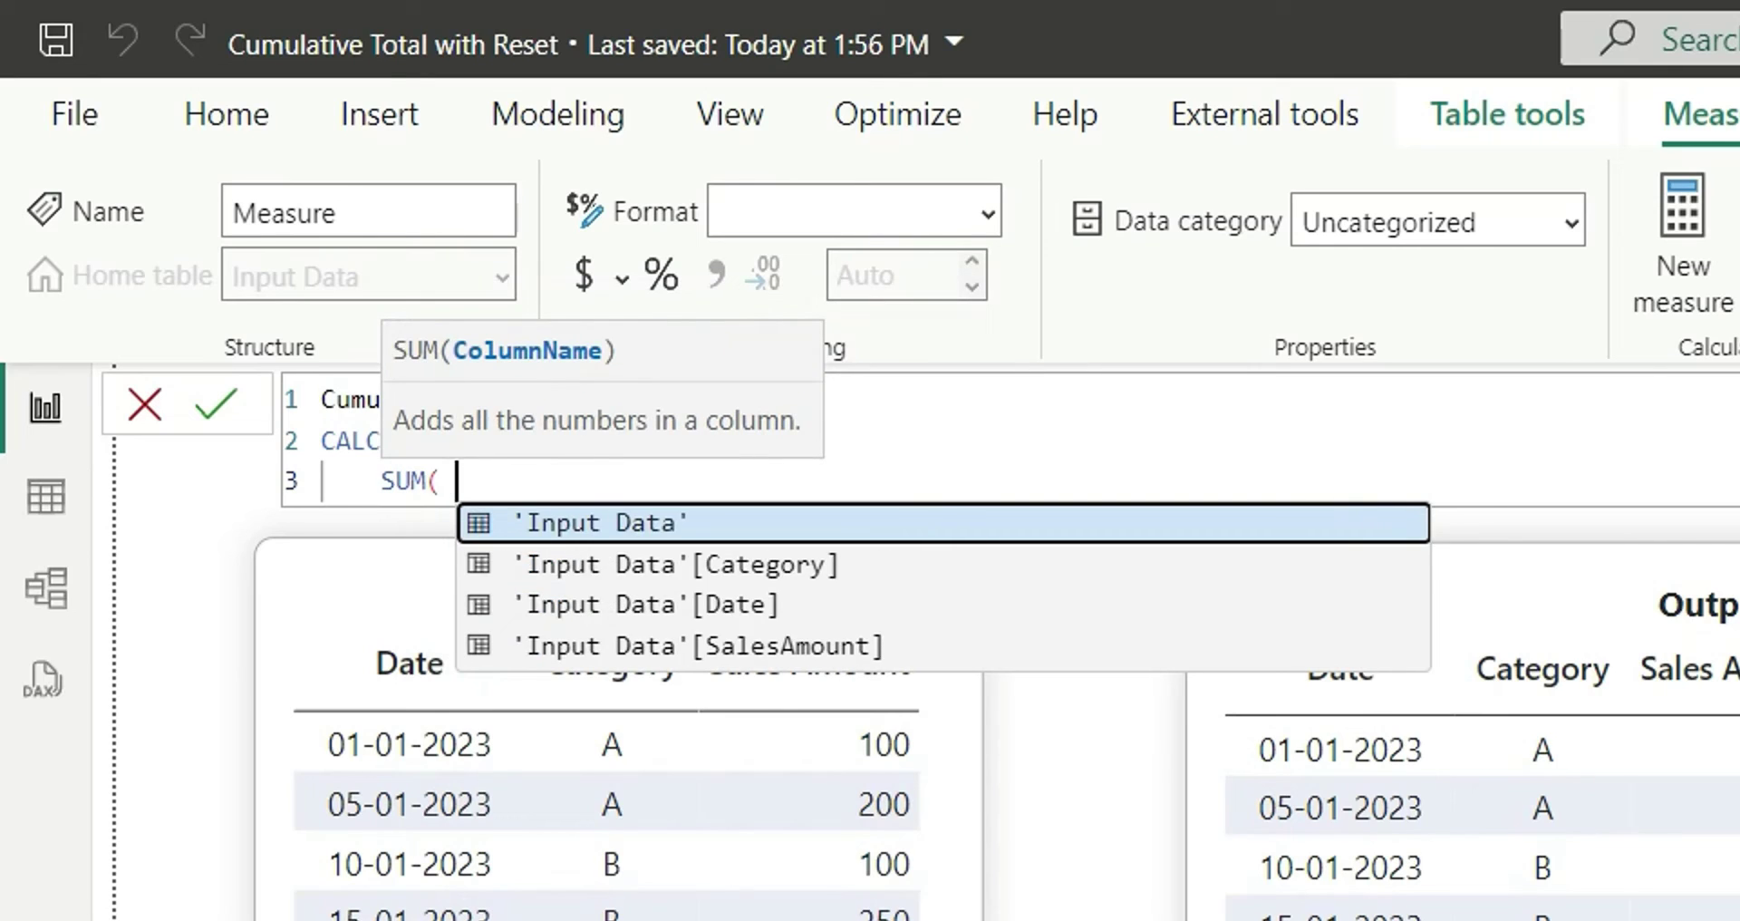
{"action": "type", "text": "le"}
{"action": "key", "text": "Tab"}
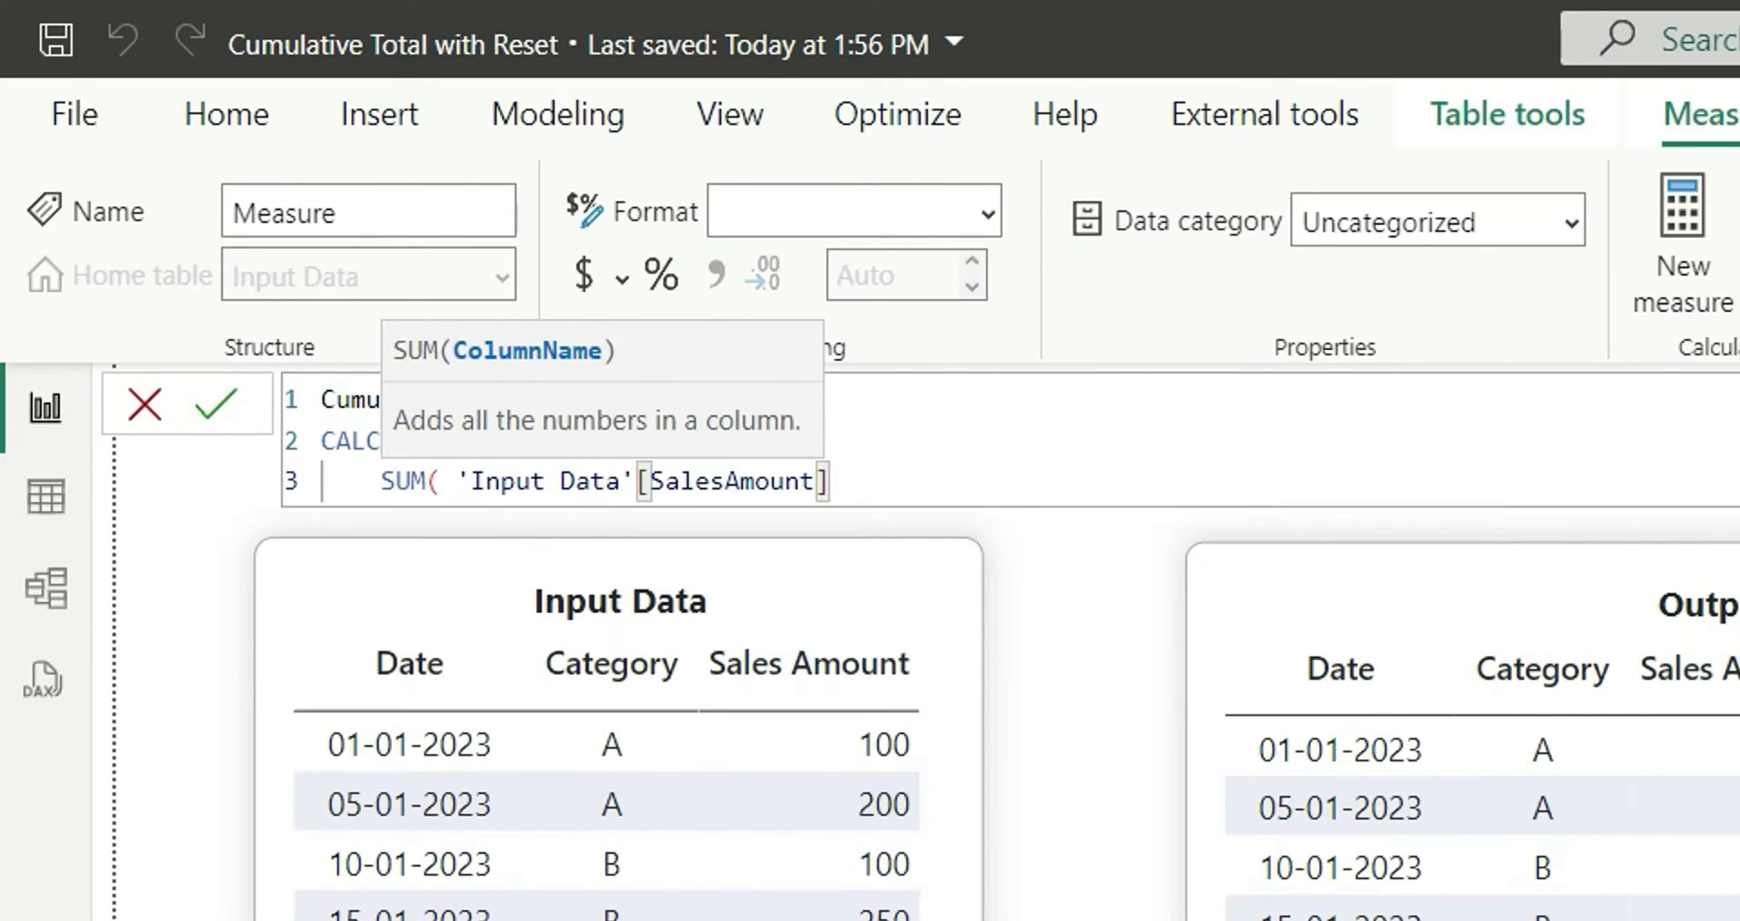
{"action": "type", "text": "),"}
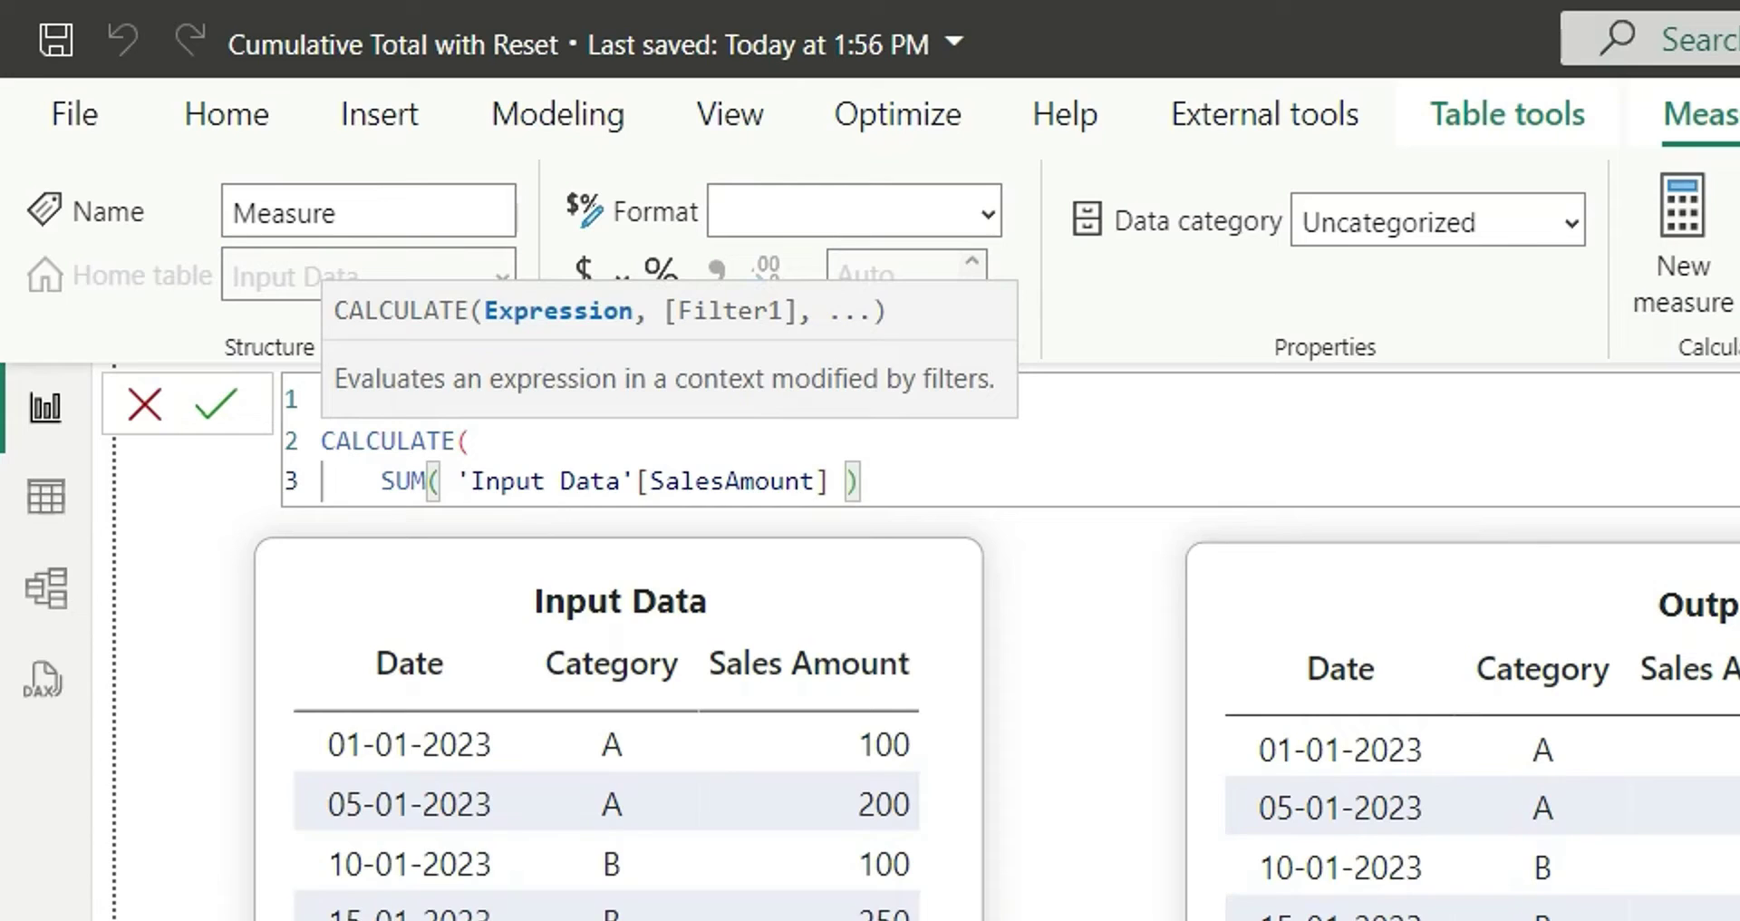
{"action": "key", "text": "shift+Return"}
Add a FILTER argument over ALL('Input Data').
{"action": "type", "text": "Filter"}
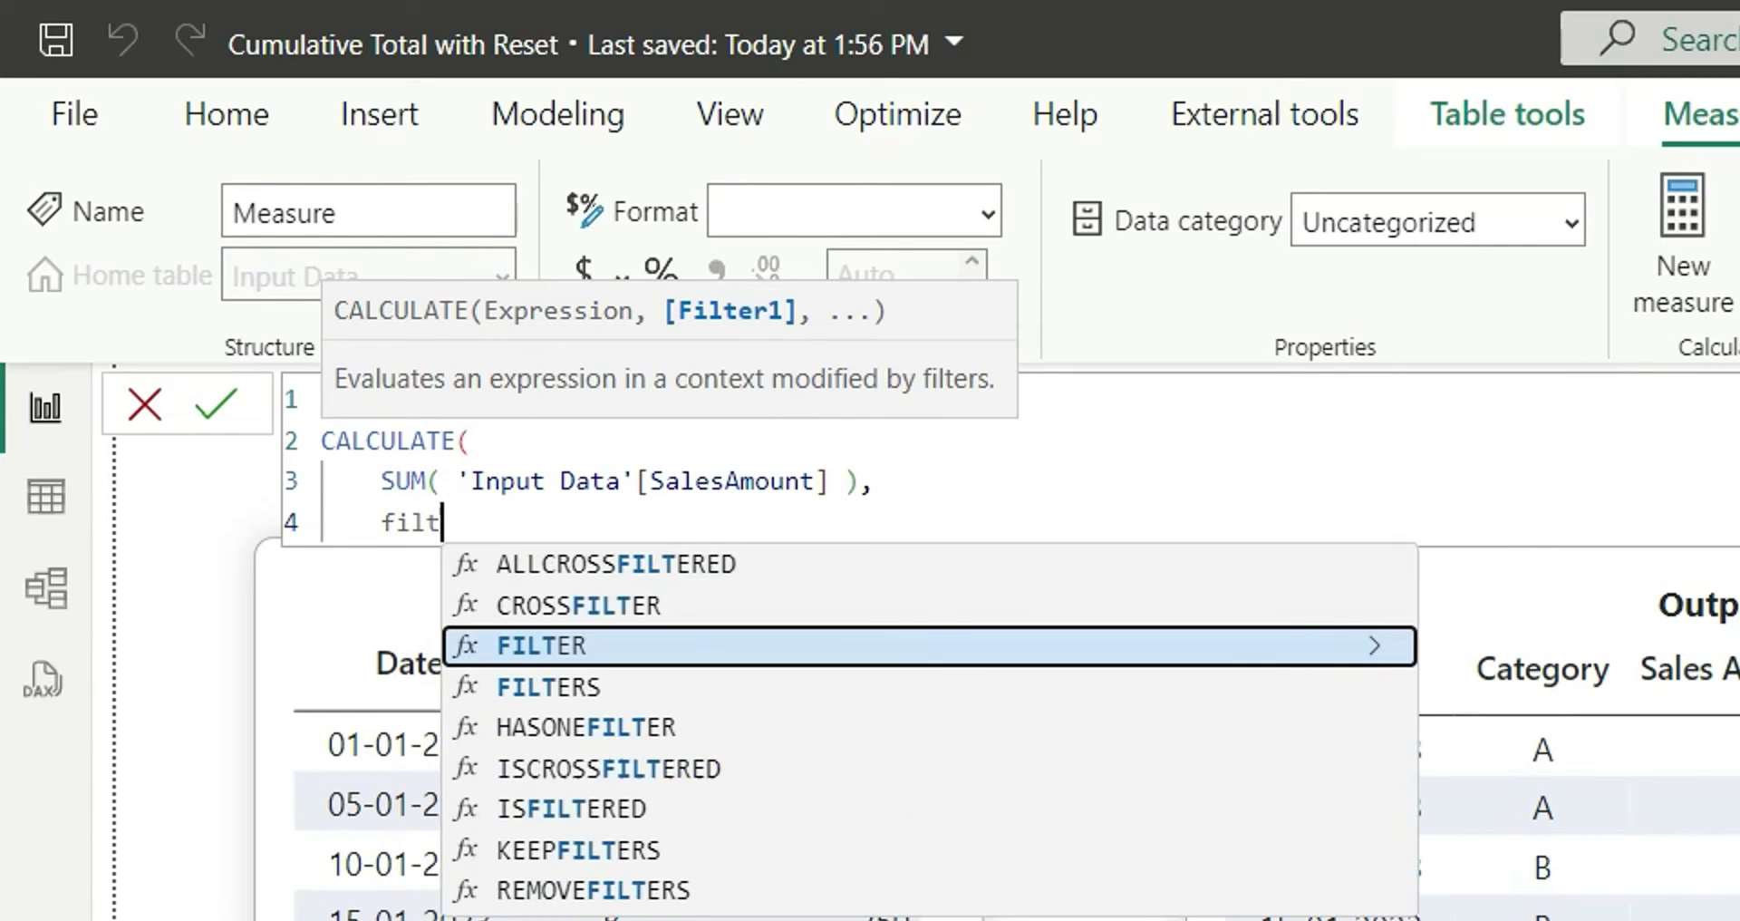
{"action": "key", "text": "Tab"}
{"action": "key", "text": "shift+Return"}
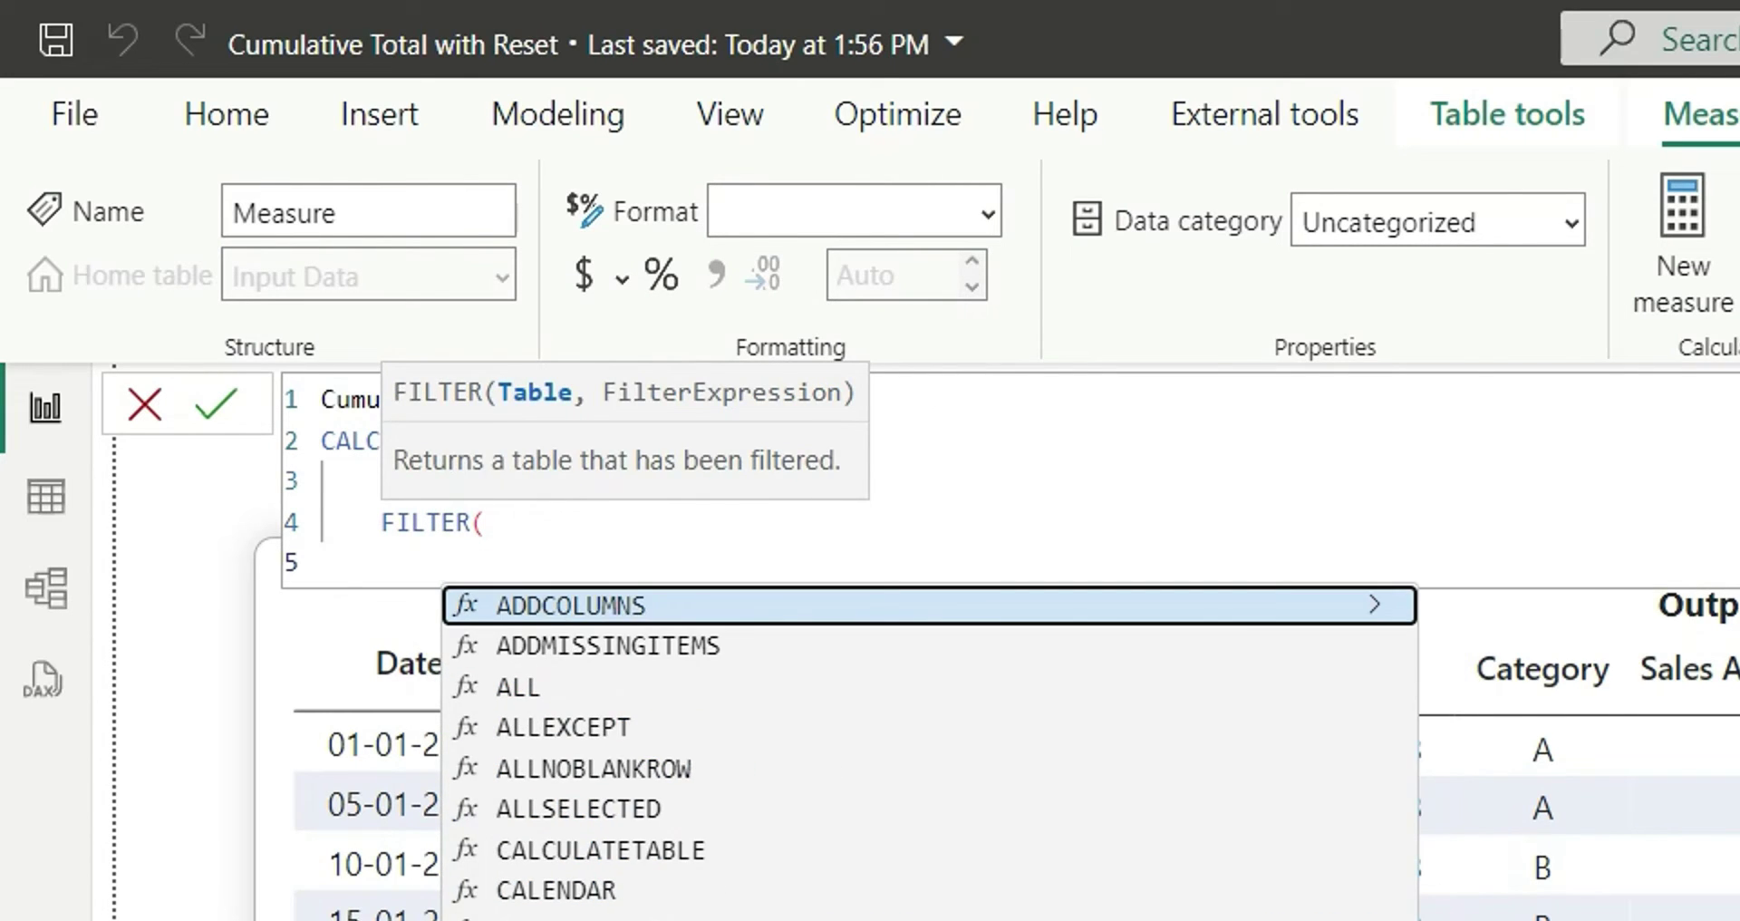
{"action": "type", "text": "all"}
{"action": "key", "text": "Tab"}
{"action": "type", "text": "i"}
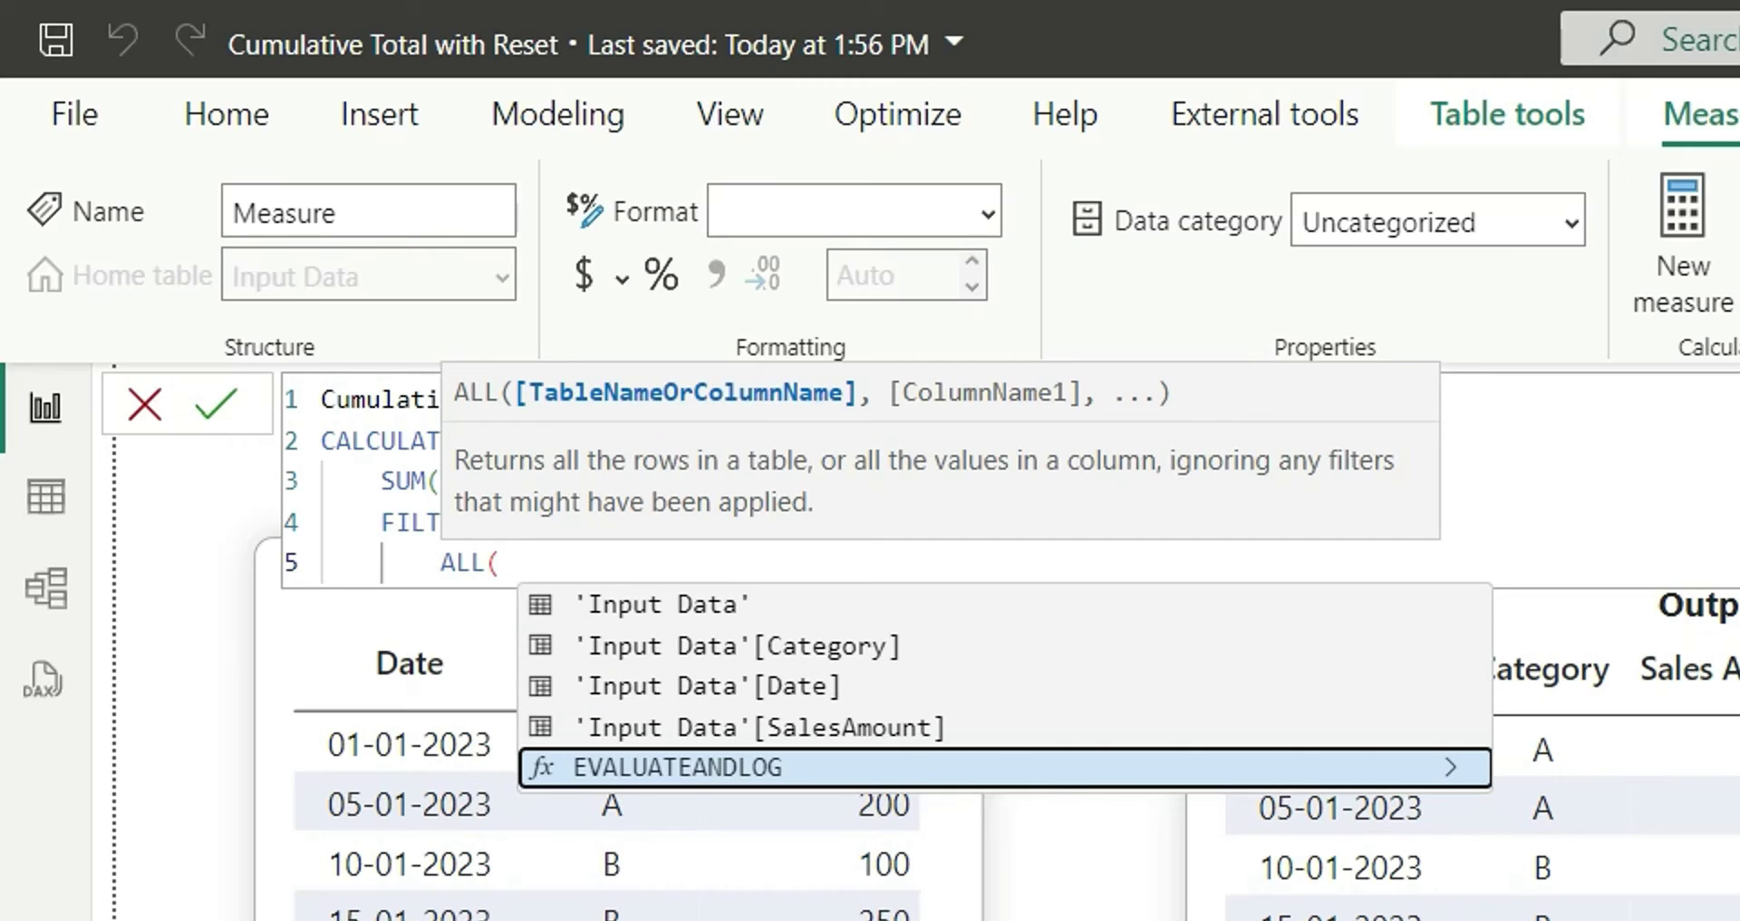
{"action": "key", "text": "Tab"}
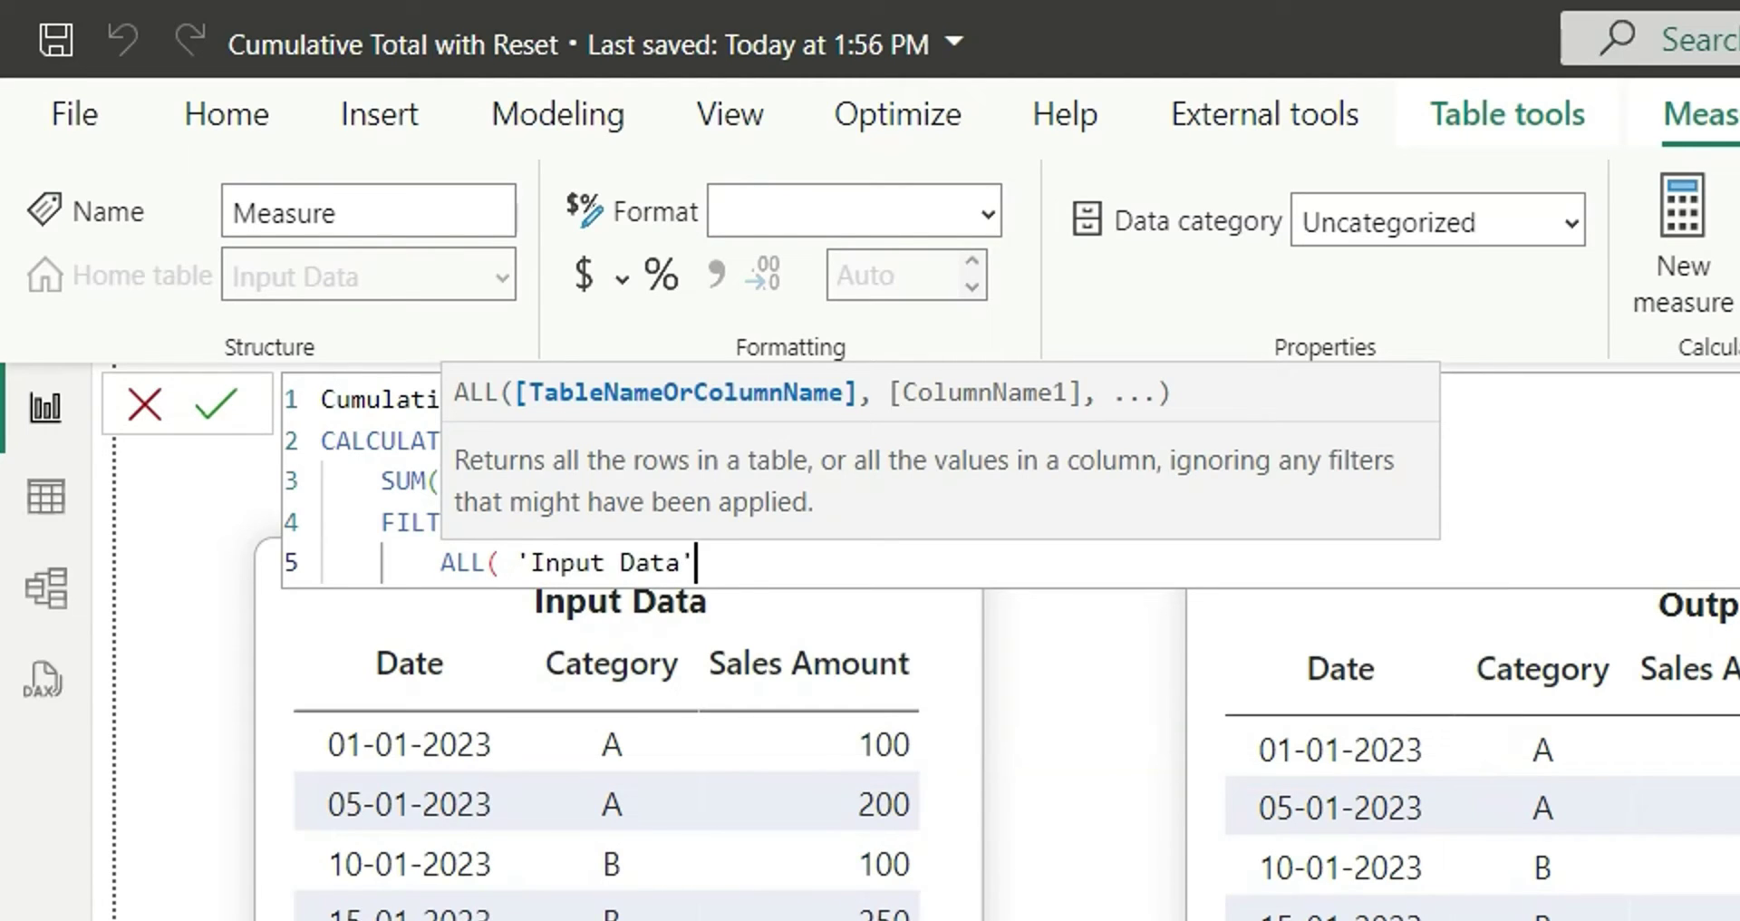
{"action": "type", "text": "),"}
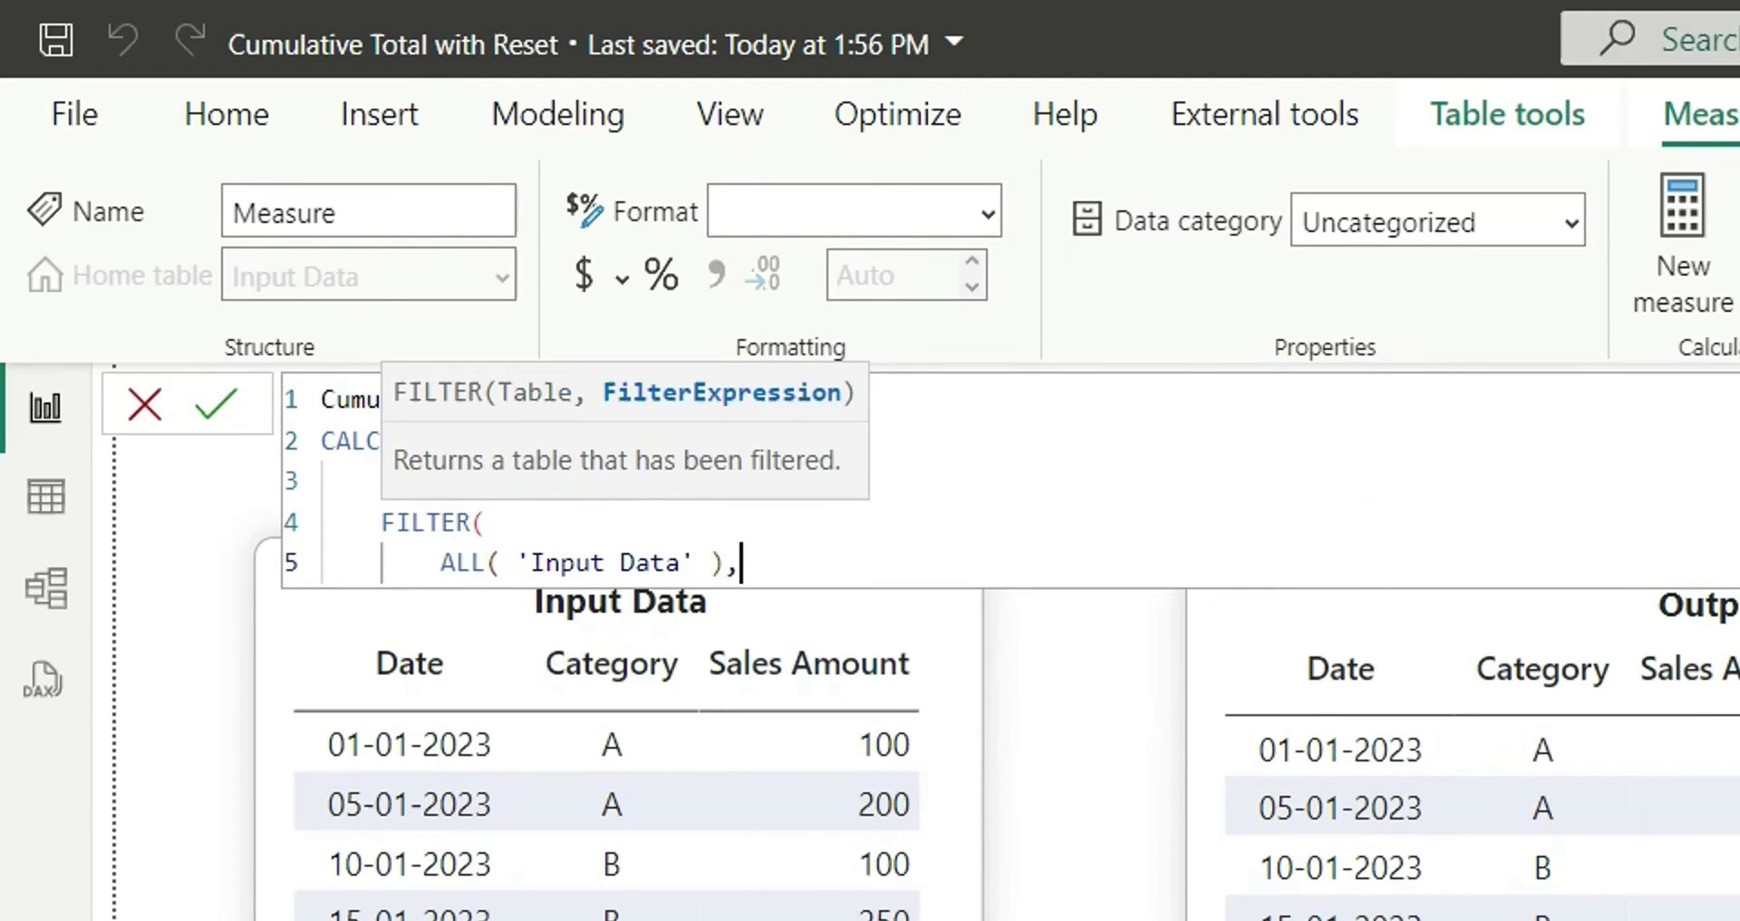
Enter the filter condition 'Input Data'[Date] <= MAX('Input Data'[Date]).
{"action": "key", "text": "shift+Return"}
{"action": "type", "text": "date"}
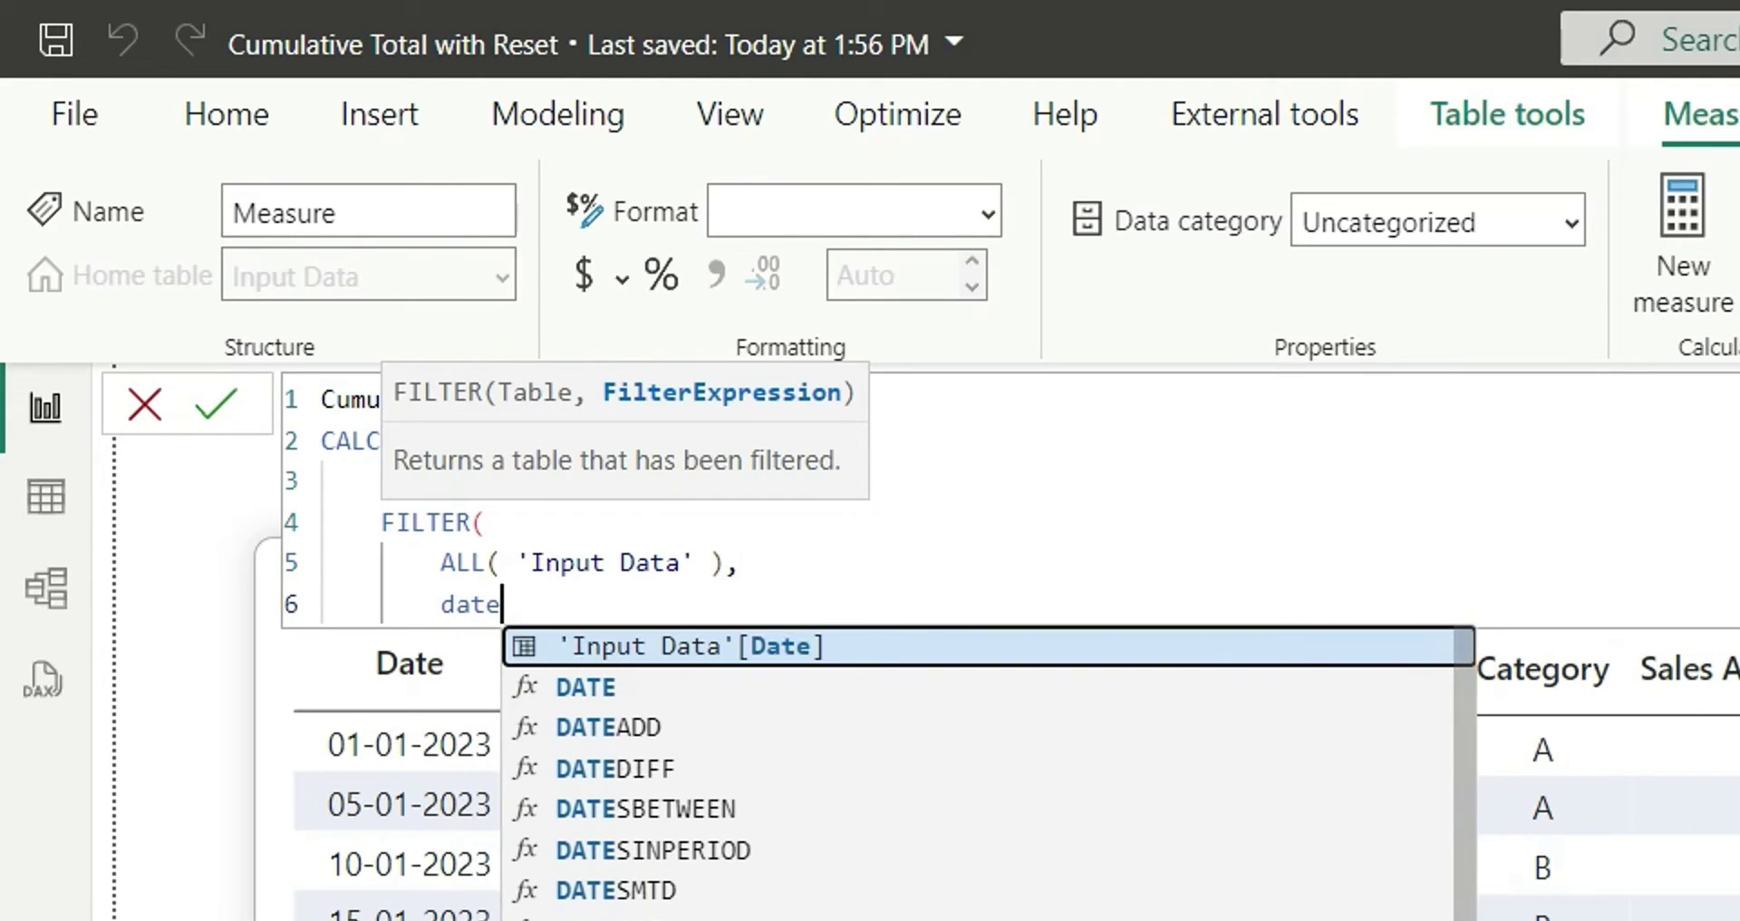
{"action": "key", "text": "Tab"}
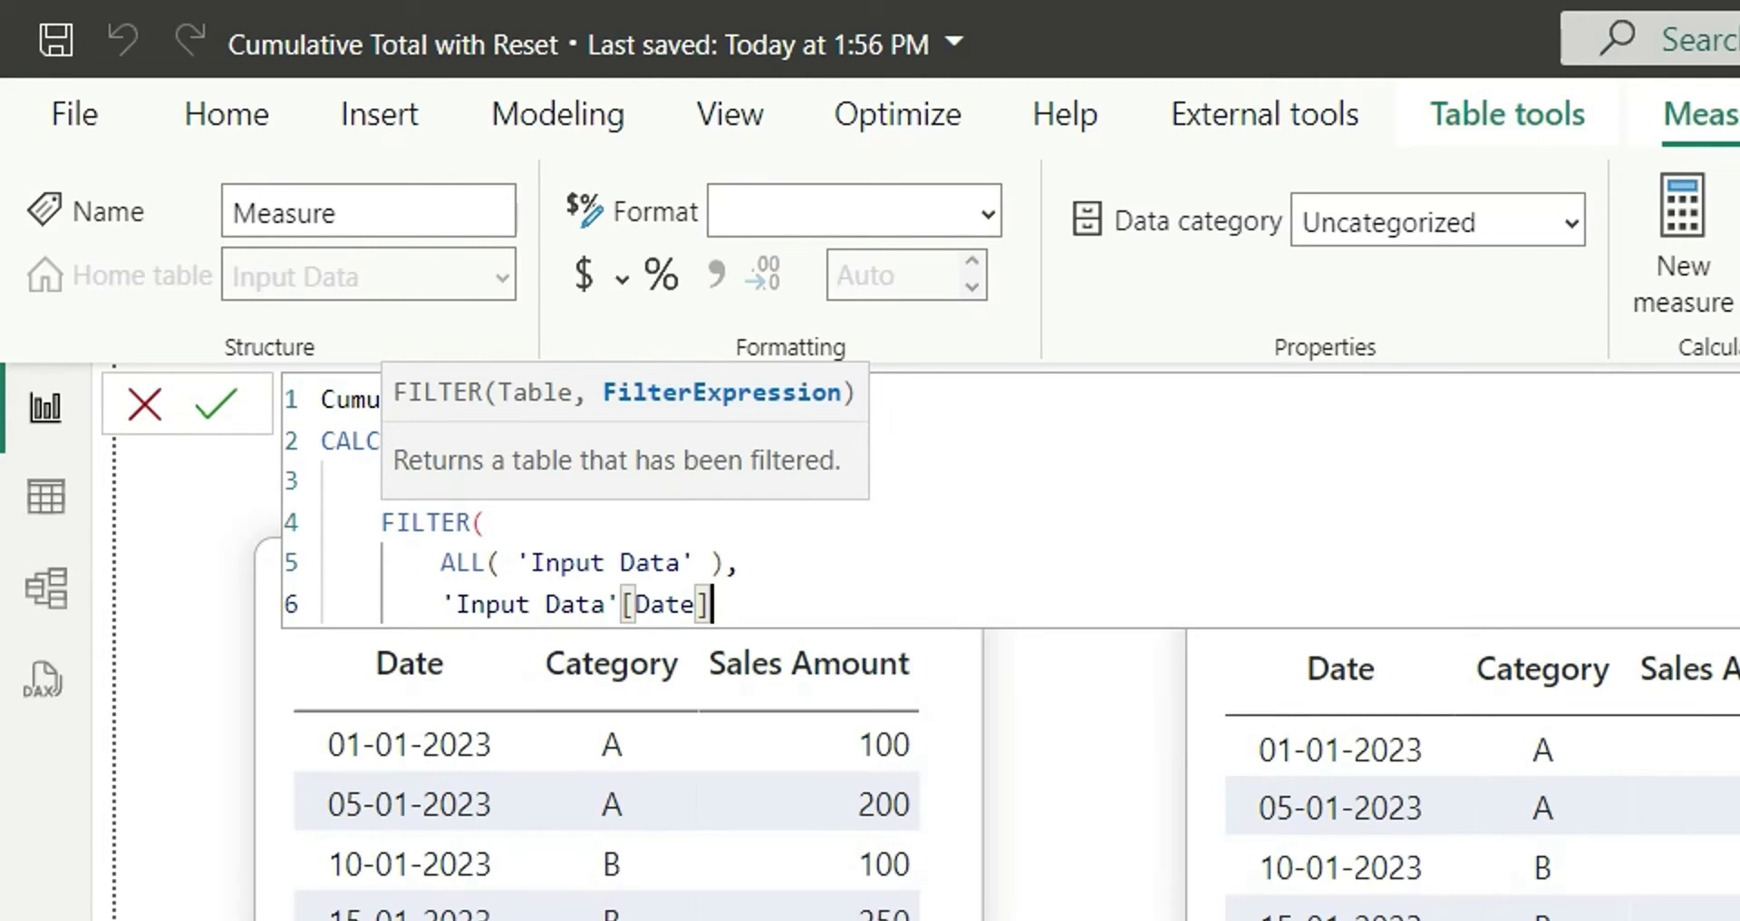
{"action": "type", "text": "<"}
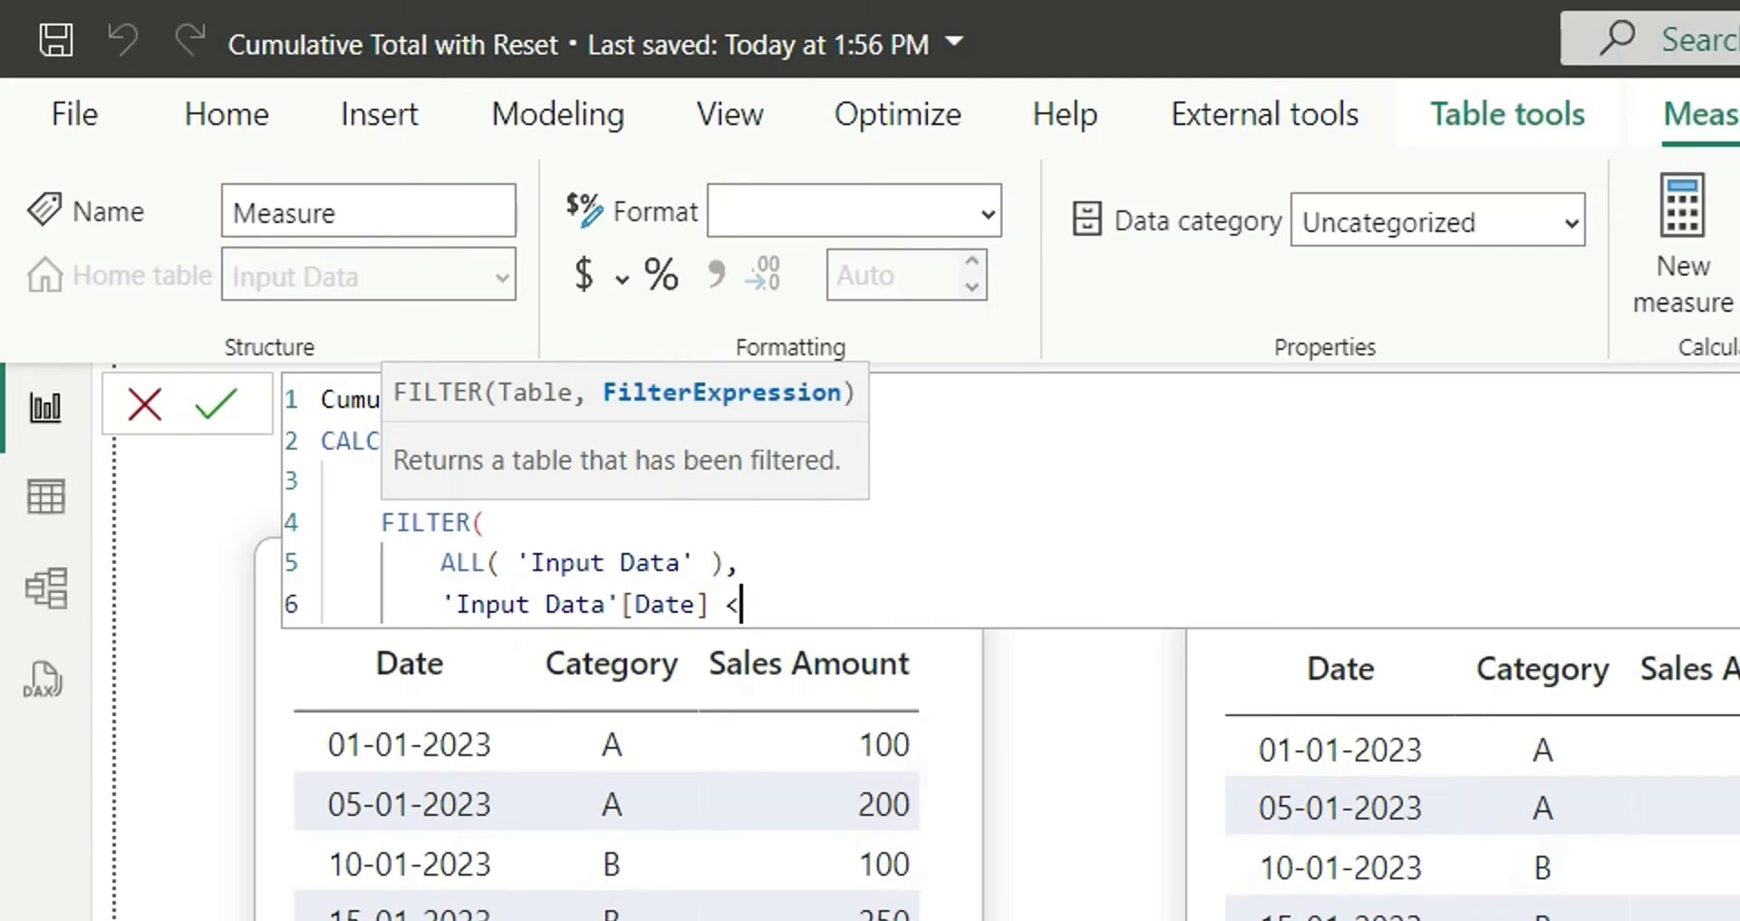
{"action": "type", "text": "= max"}
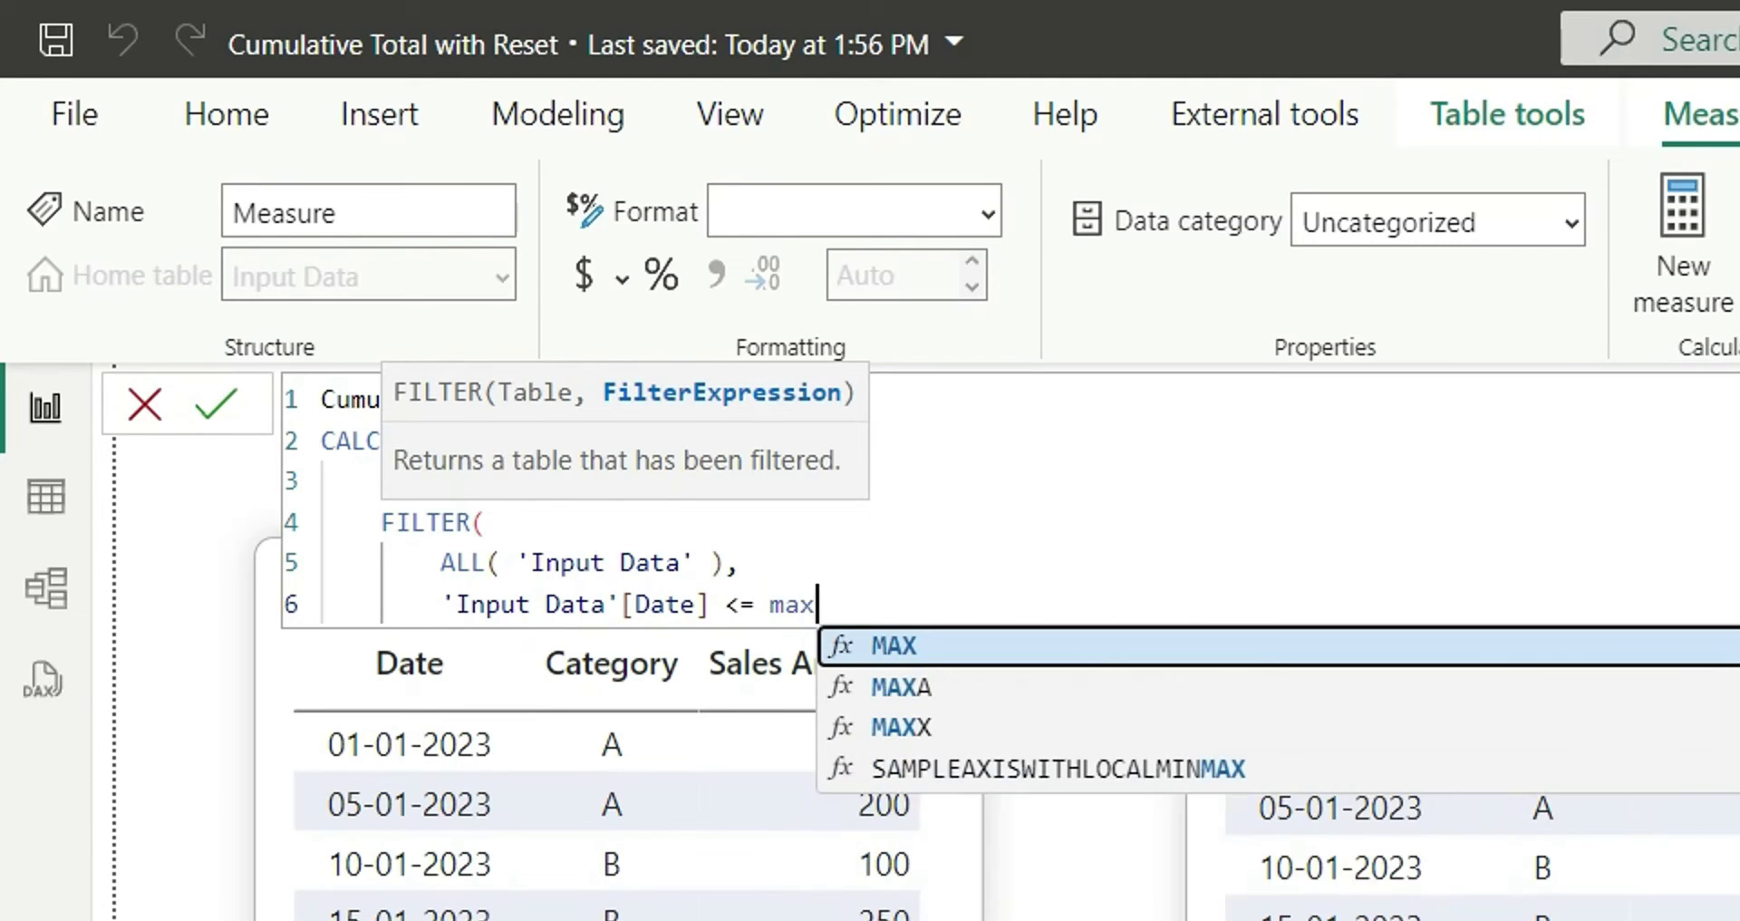
{"action": "key", "text": "Tab"}
{"action": "type", "text": "date"}
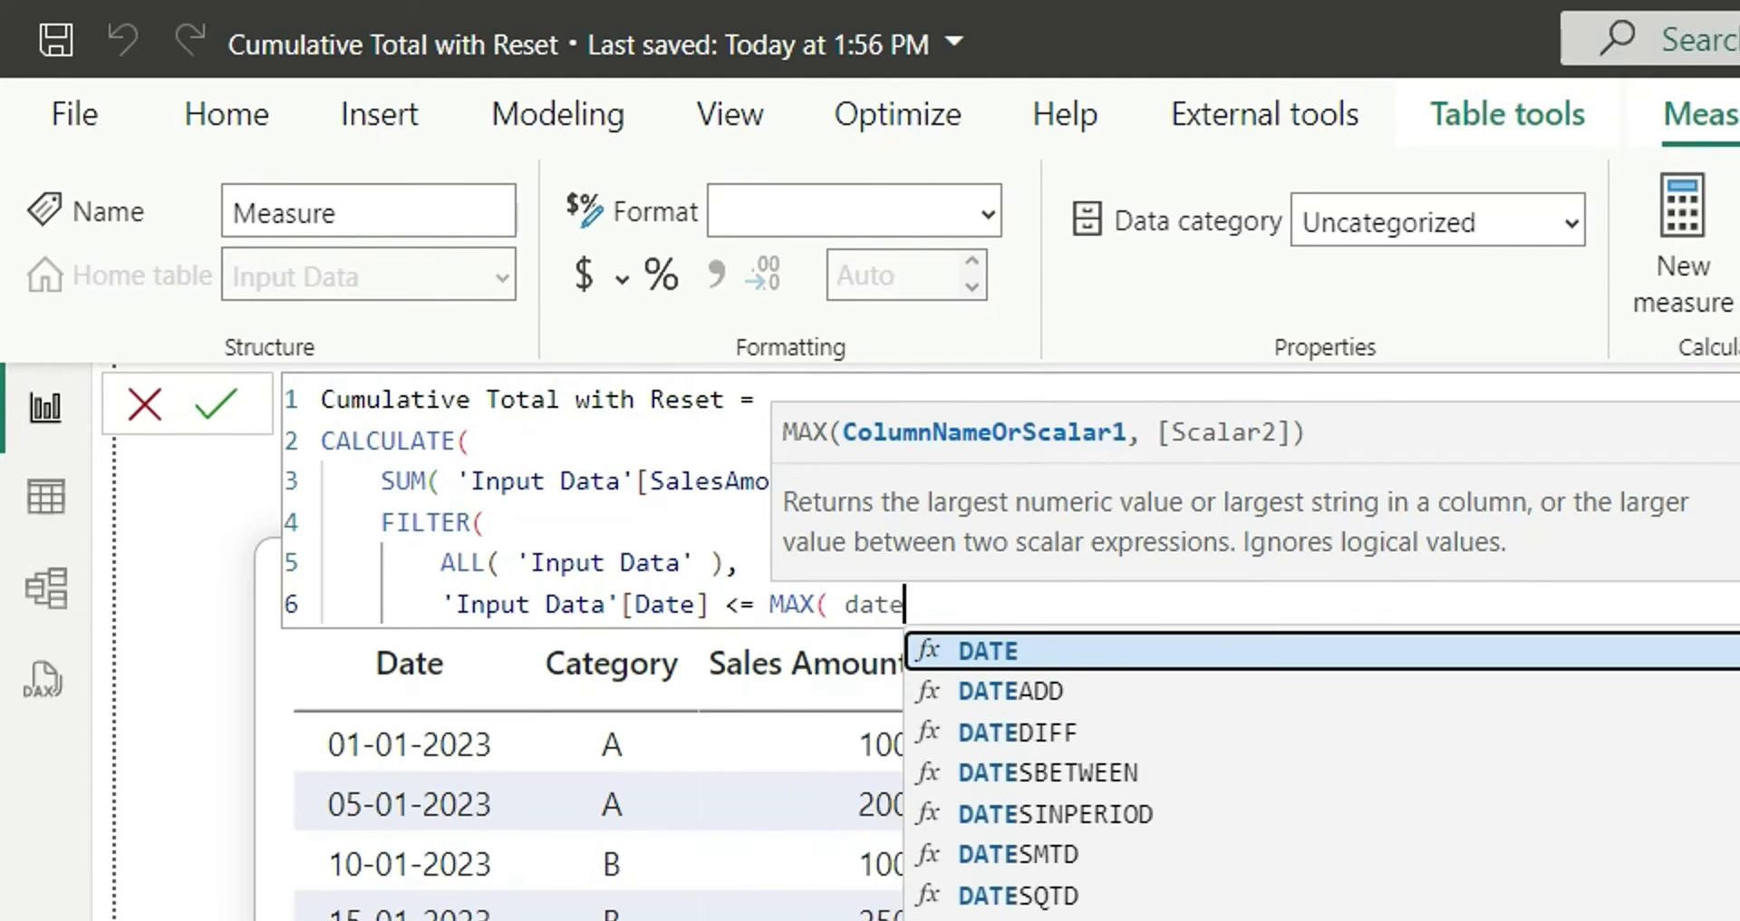
{"action": "key", "text": "Tab"}
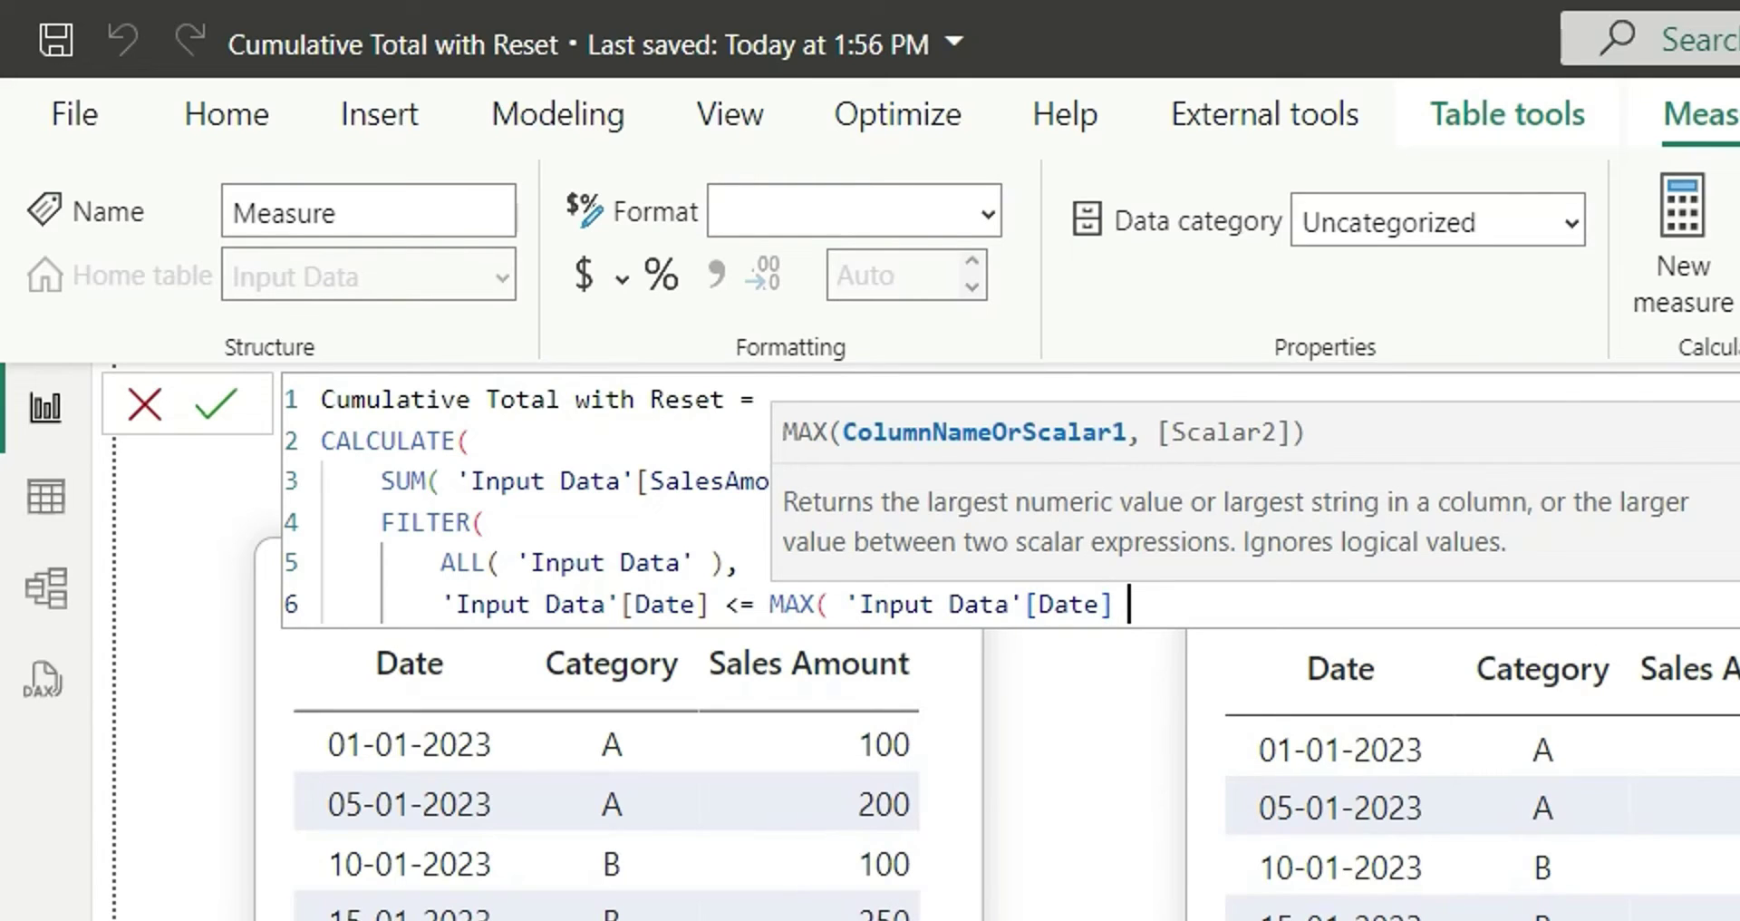
{"action": "type", "text": ")"}
Close the FILTER and CALCULATE brackets and commit the measure.
{"action": "key", "text": "Return"}
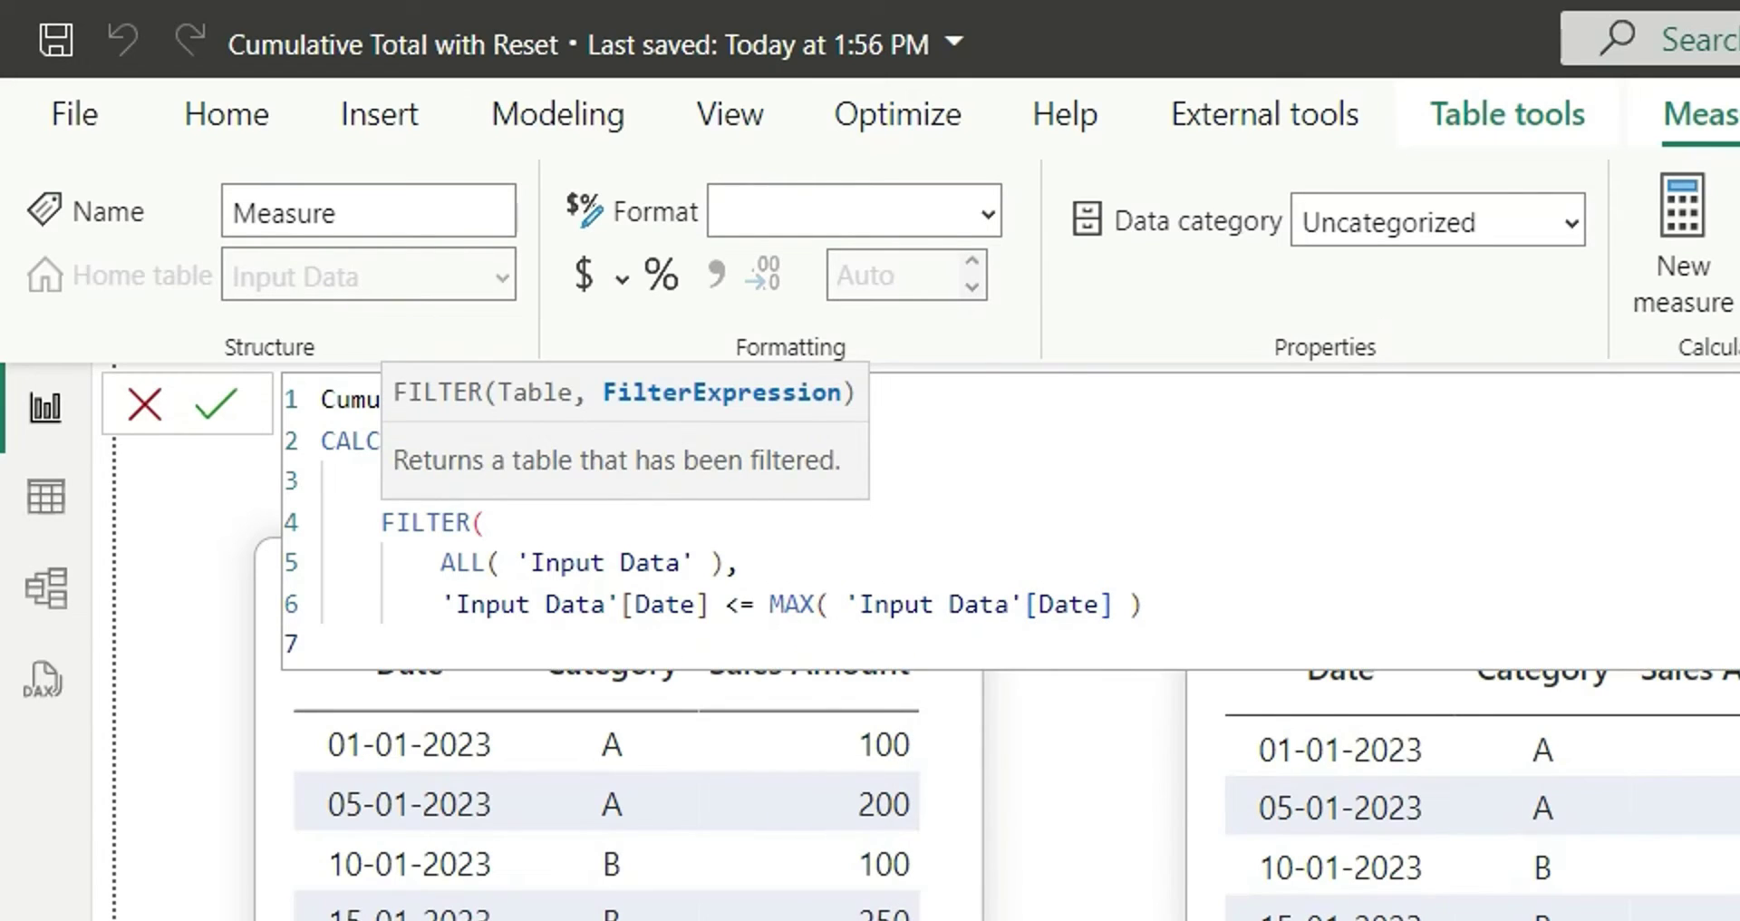
{"action": "type", "text": ")"}
{"action": "key", "text": "Return"}
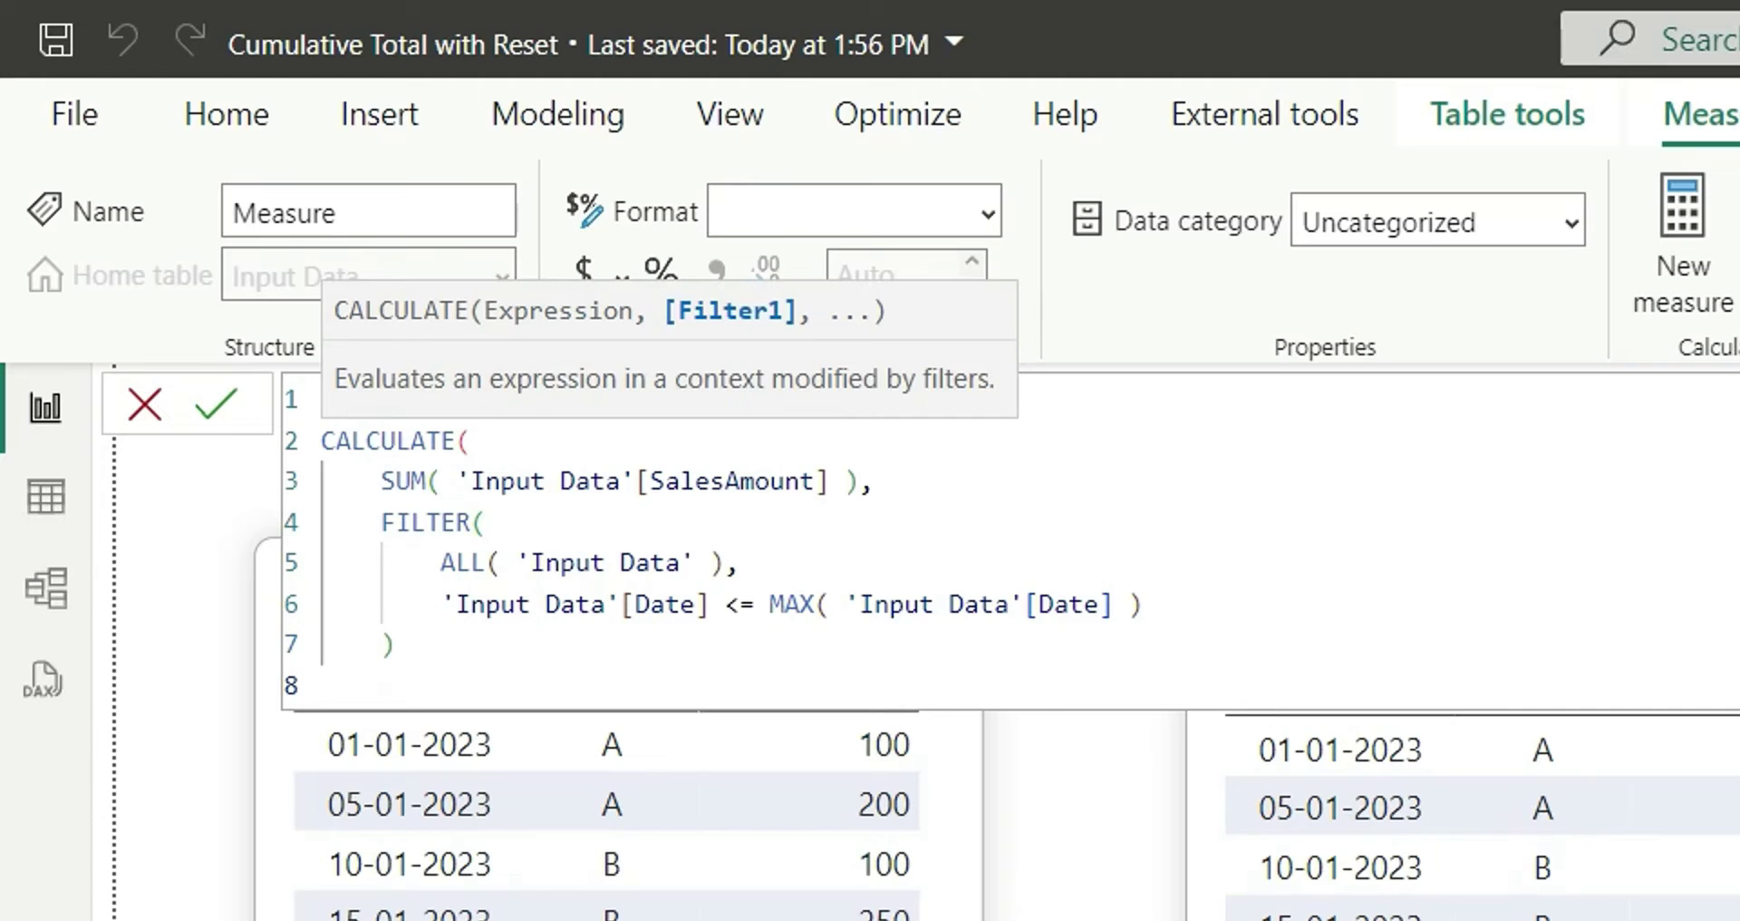
{"action": "type", "text": ")"}
{"action": "key", "text": "Return"}
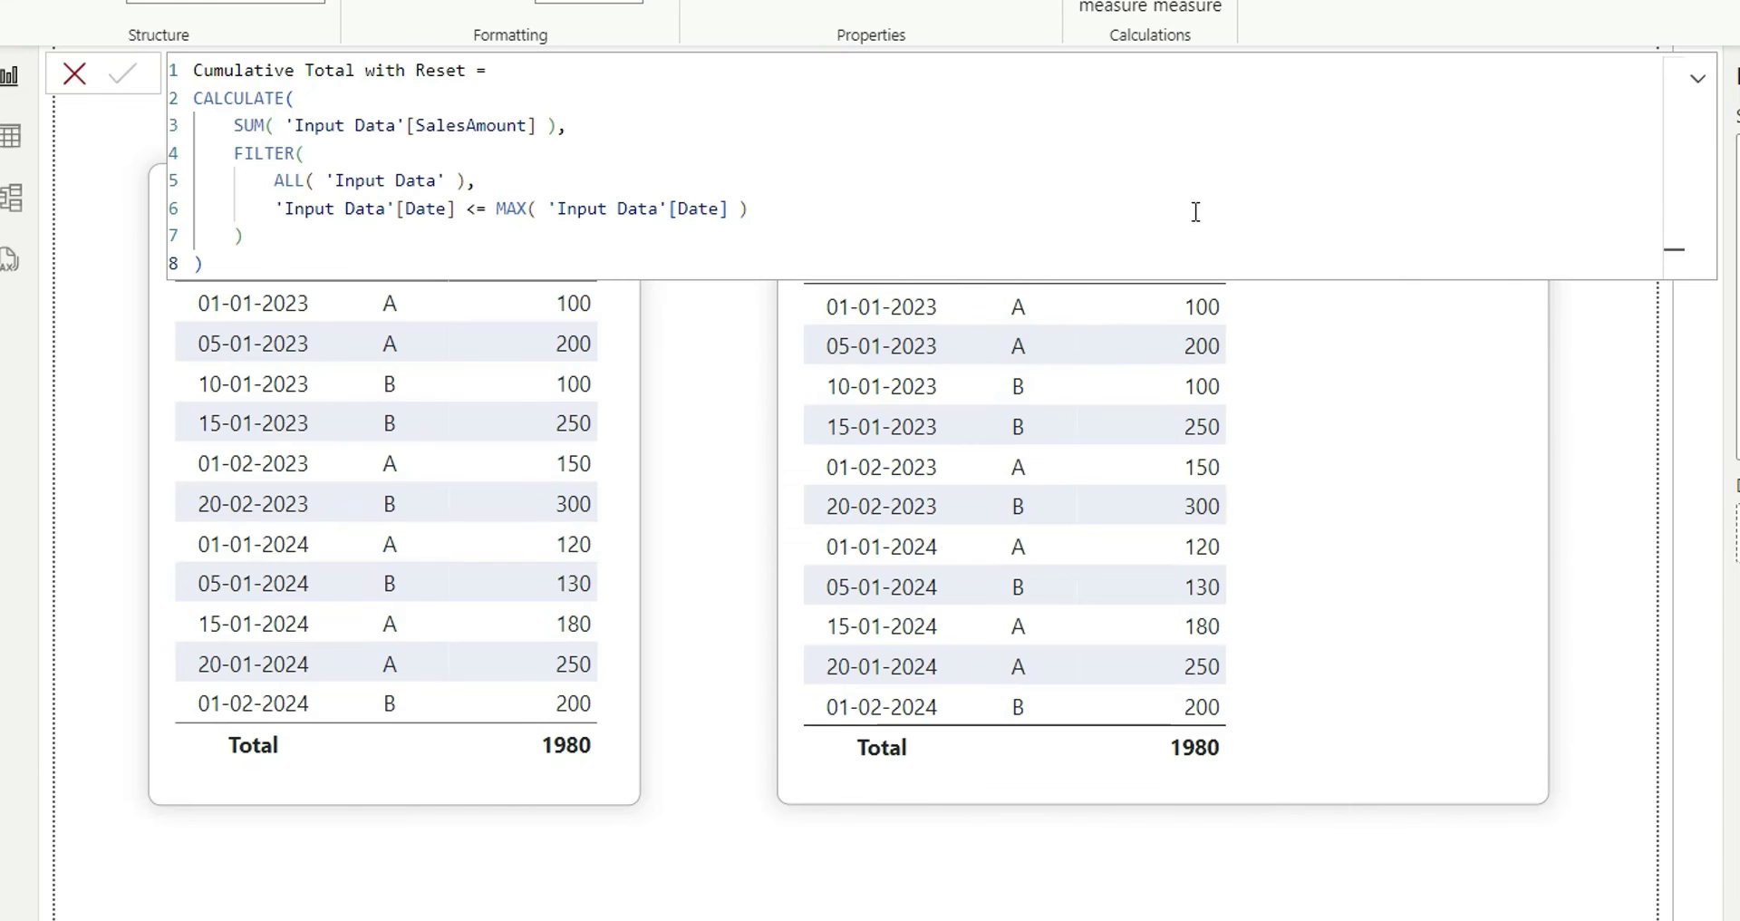
Add Cumulative Total with Reset to the Output Data table, showing running totals from 100 to 1980.
{"action": "left_click", "coordinate": [1490, 580]}
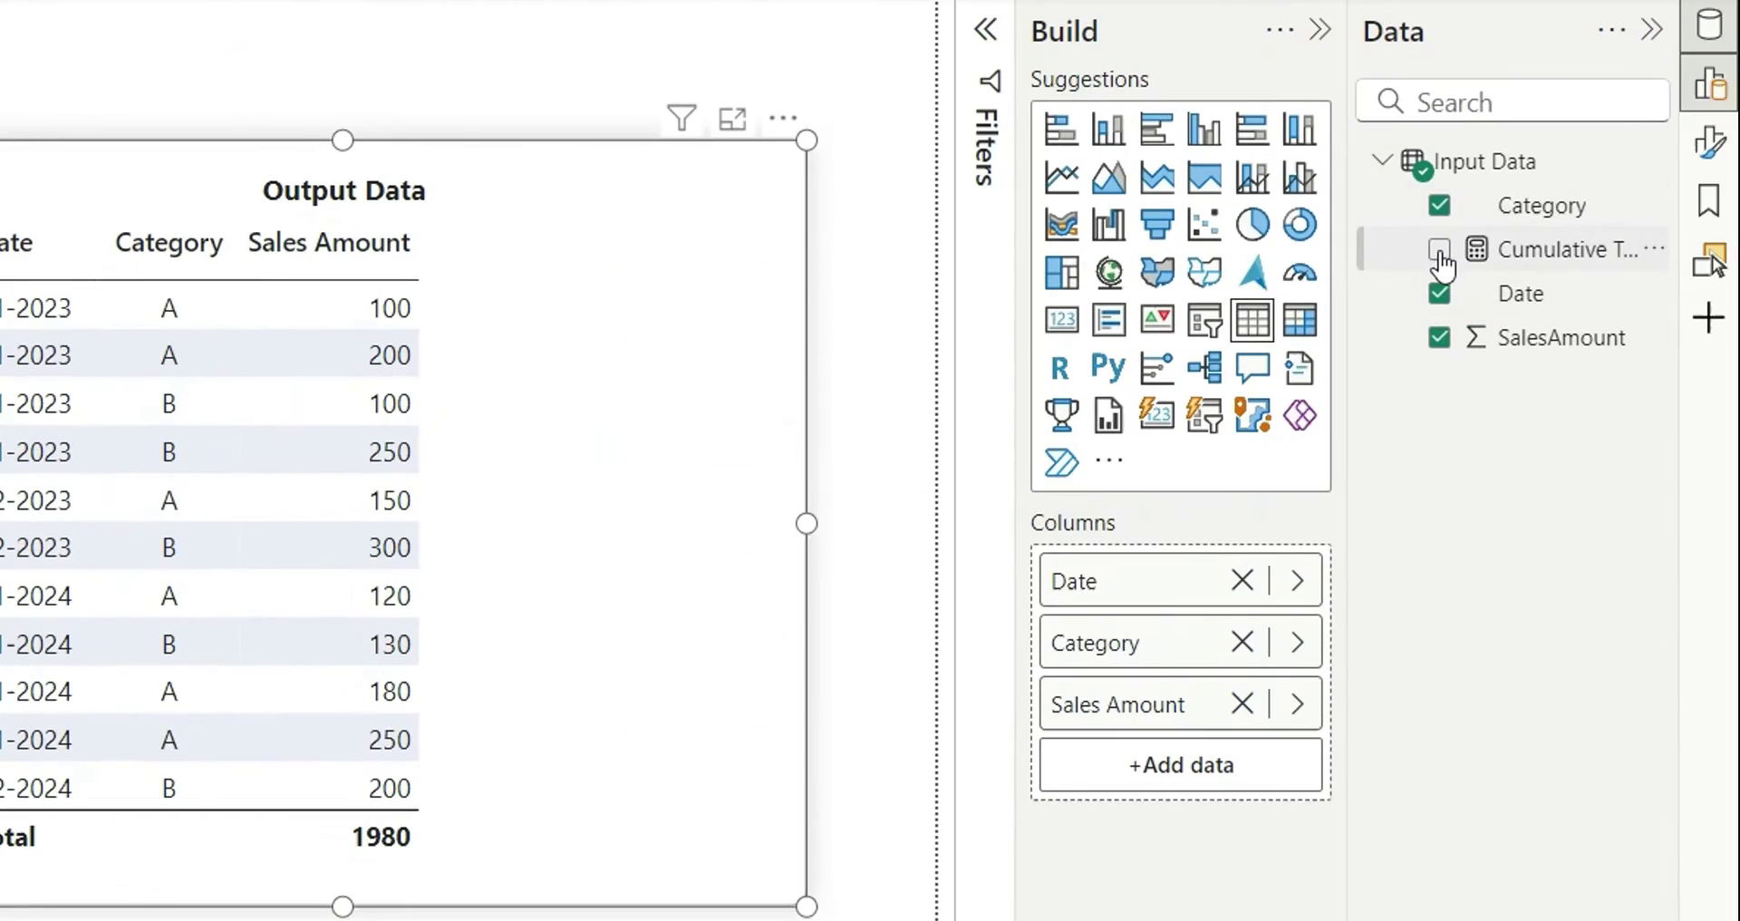
{"action": "left_click", "coordinate": [1439, 252]}
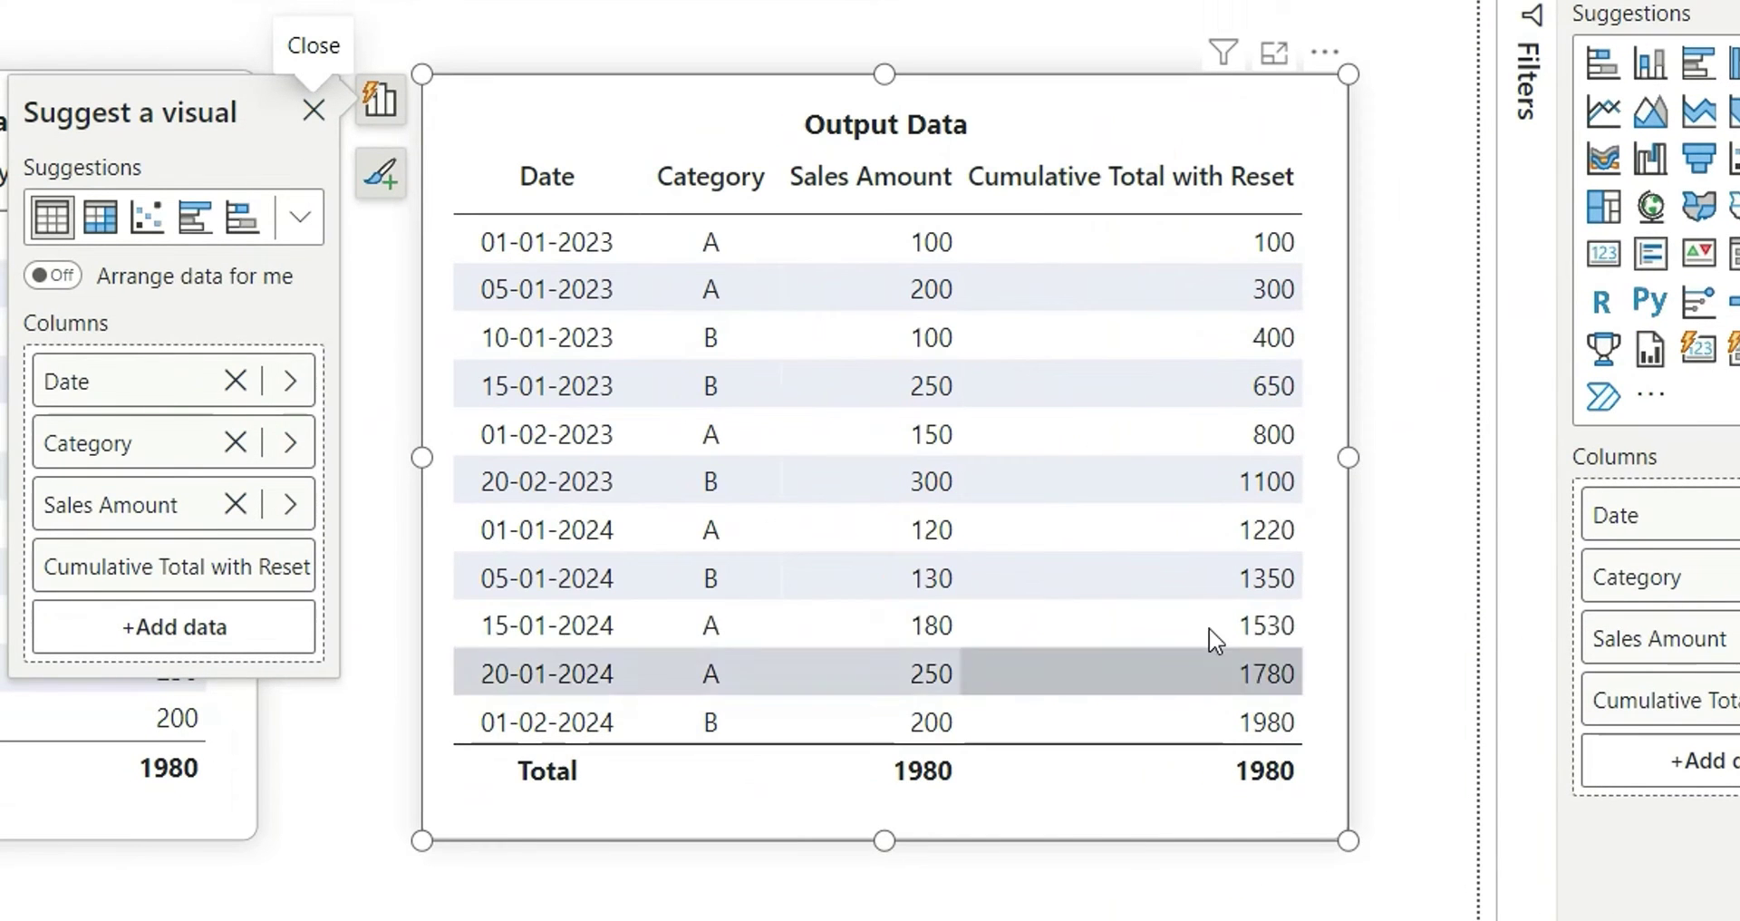
{"action": "left_click", "coordinate": [1417, 376]}
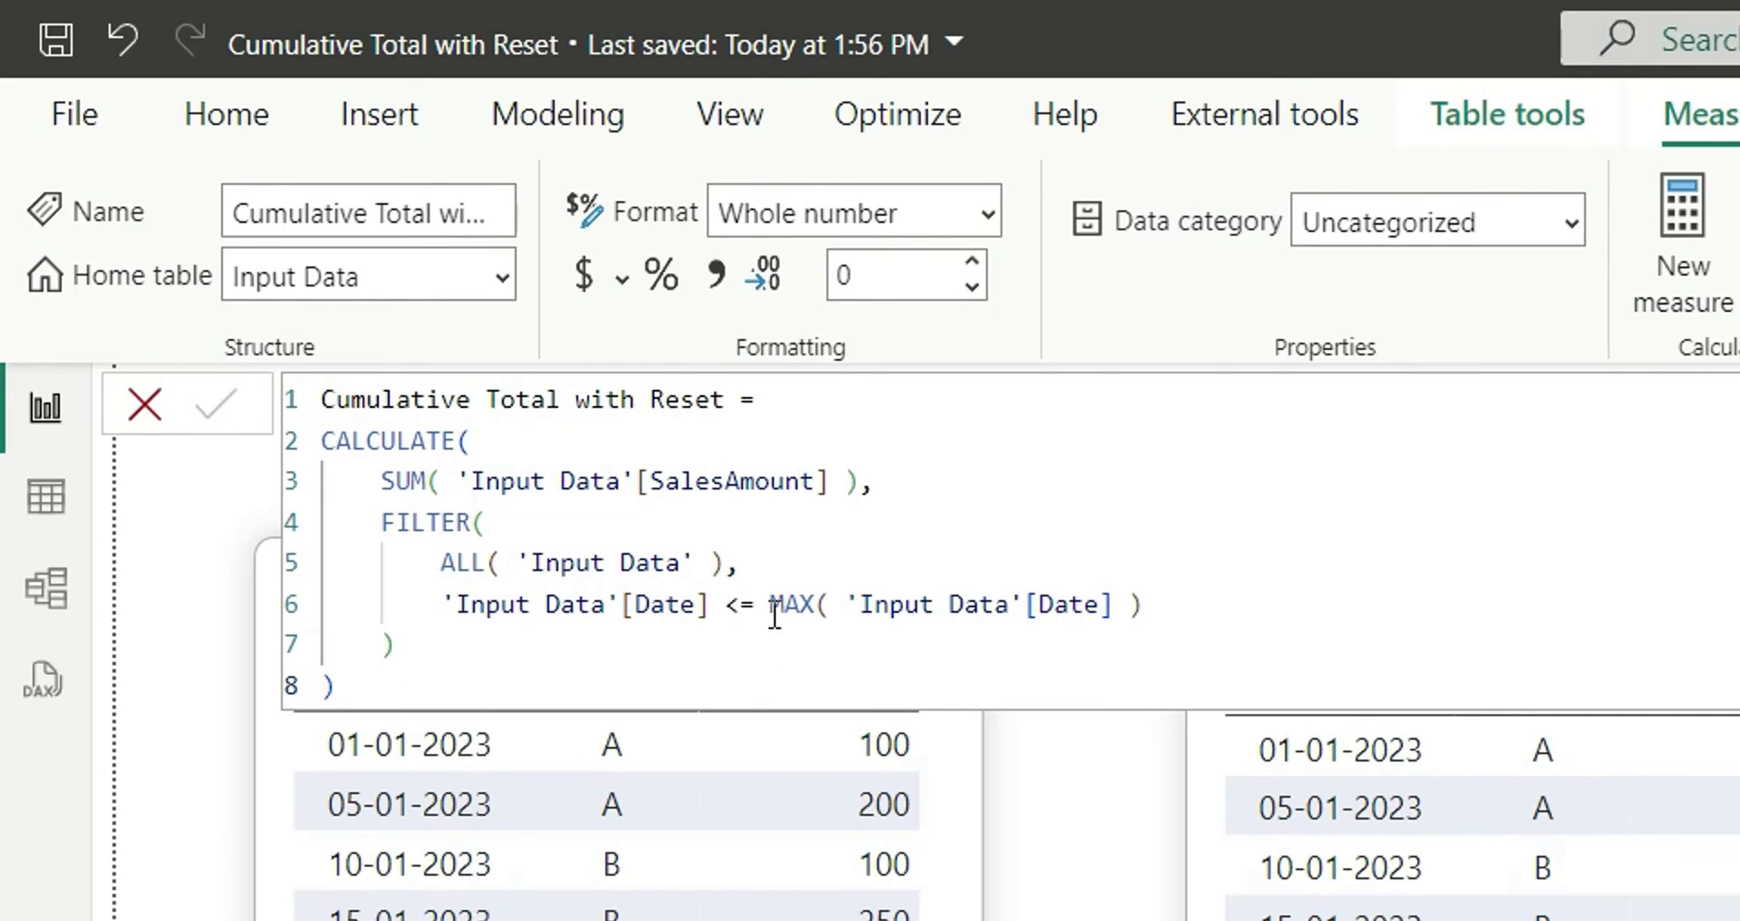
Insert 'Input Data'[Category] = MAX('Input Data'[Category]) && before the date condition.
{"action": "left_click", "coordinate": [777, 571]}
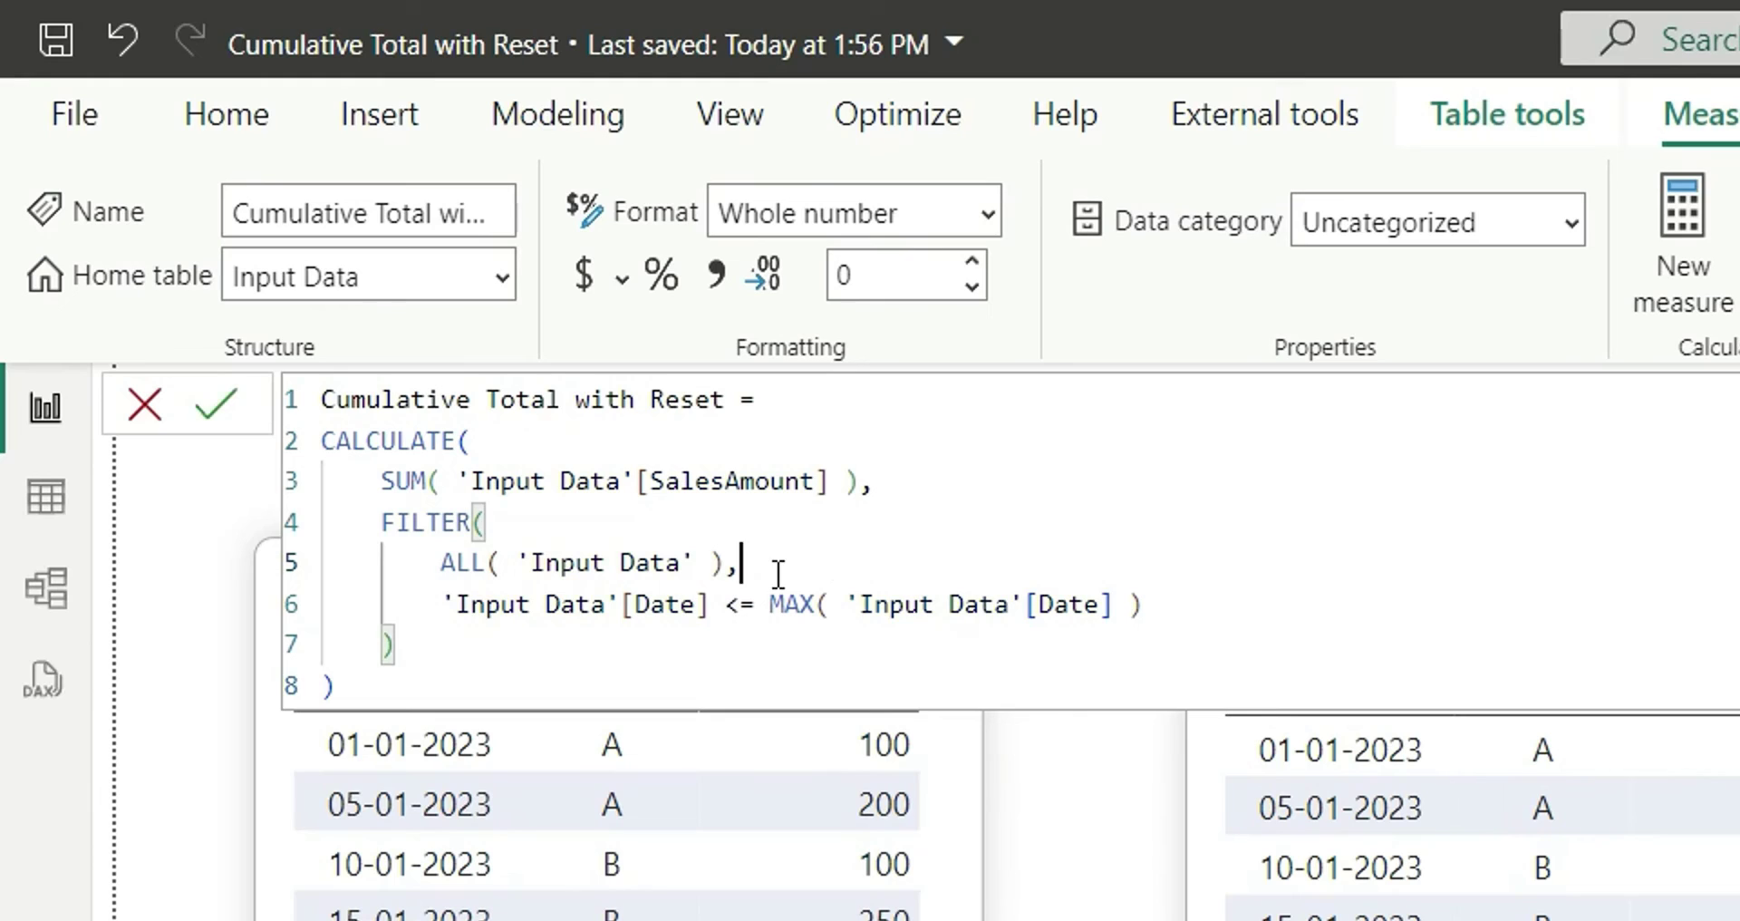
{"action": "left_click", "coordinate": [446, 609]}
{"action": "type", "text": "Cate"}
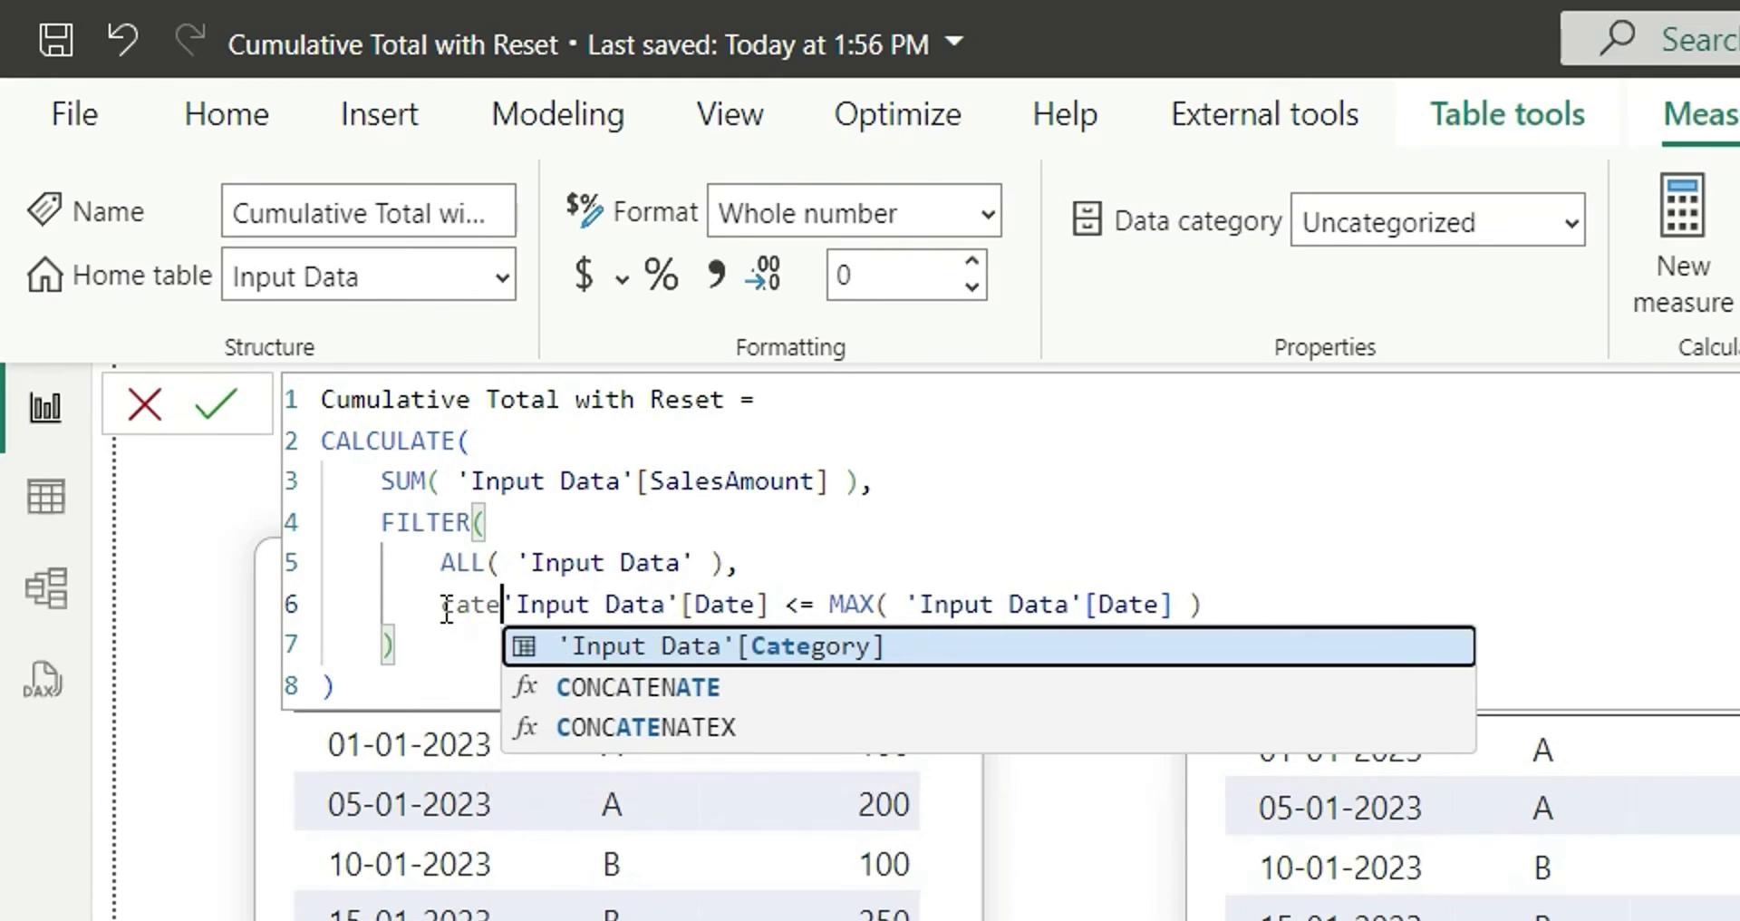
{"action": "key", "text": "Tab"}
{"action": "type", "text": "= "}
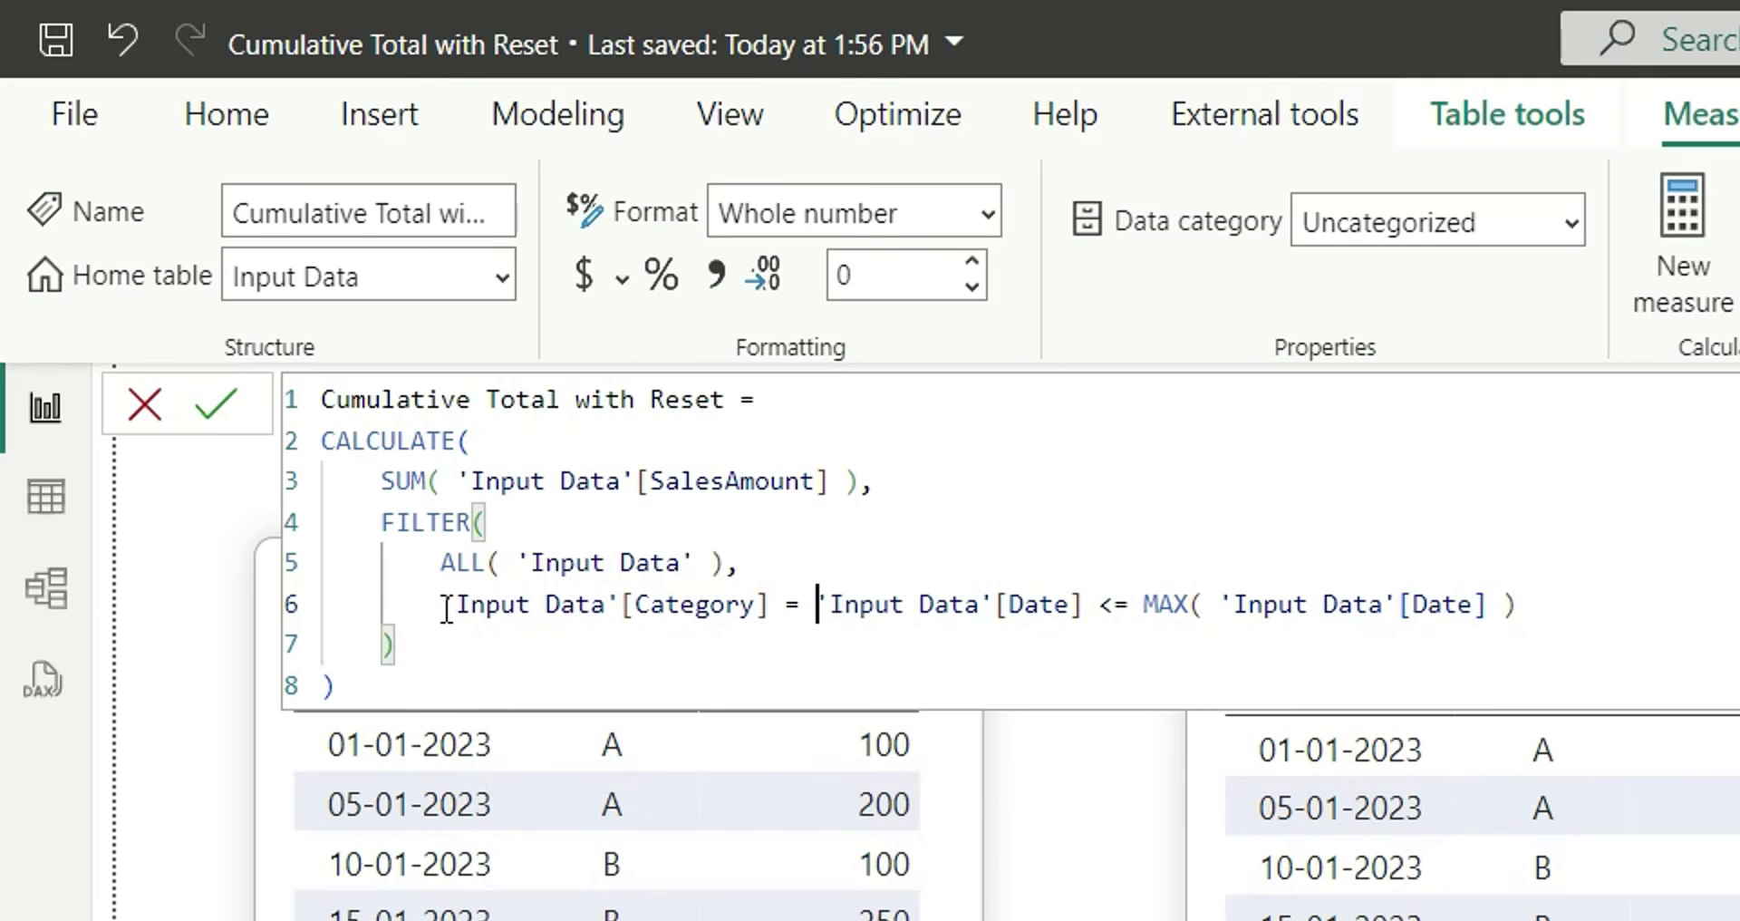
{"action": "type", "text": "max"}
{"action": "key", "text": "Tab"}
{"action": "type", "text": "categ"}
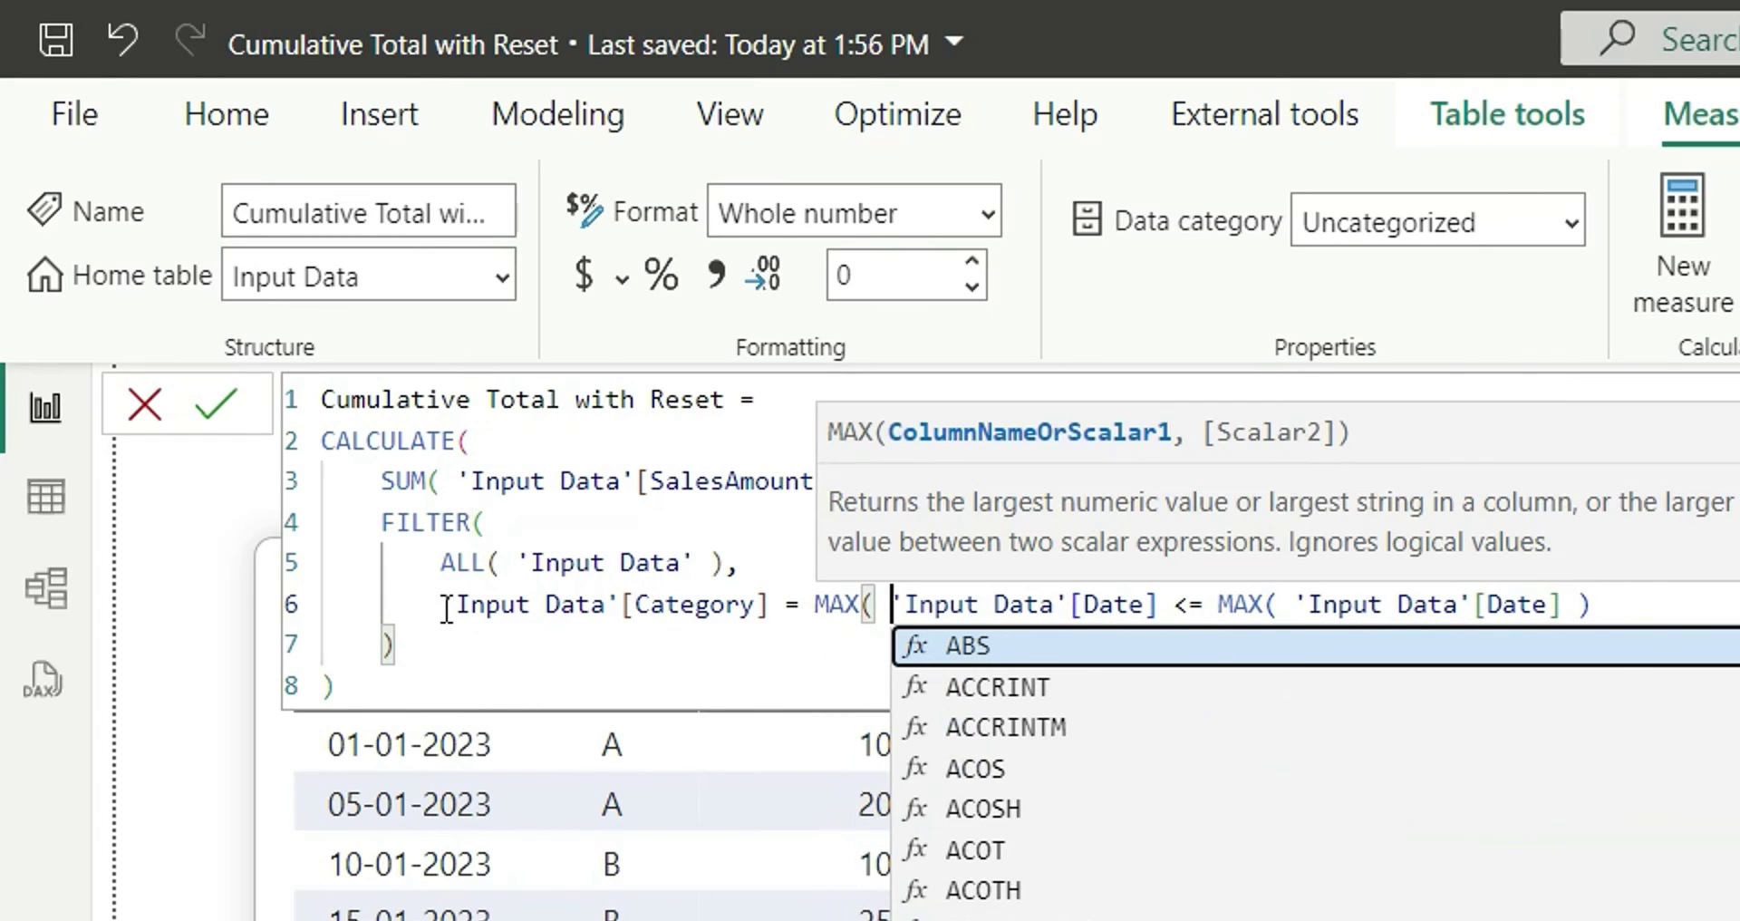
{"action": "key", "text": "Tab"}
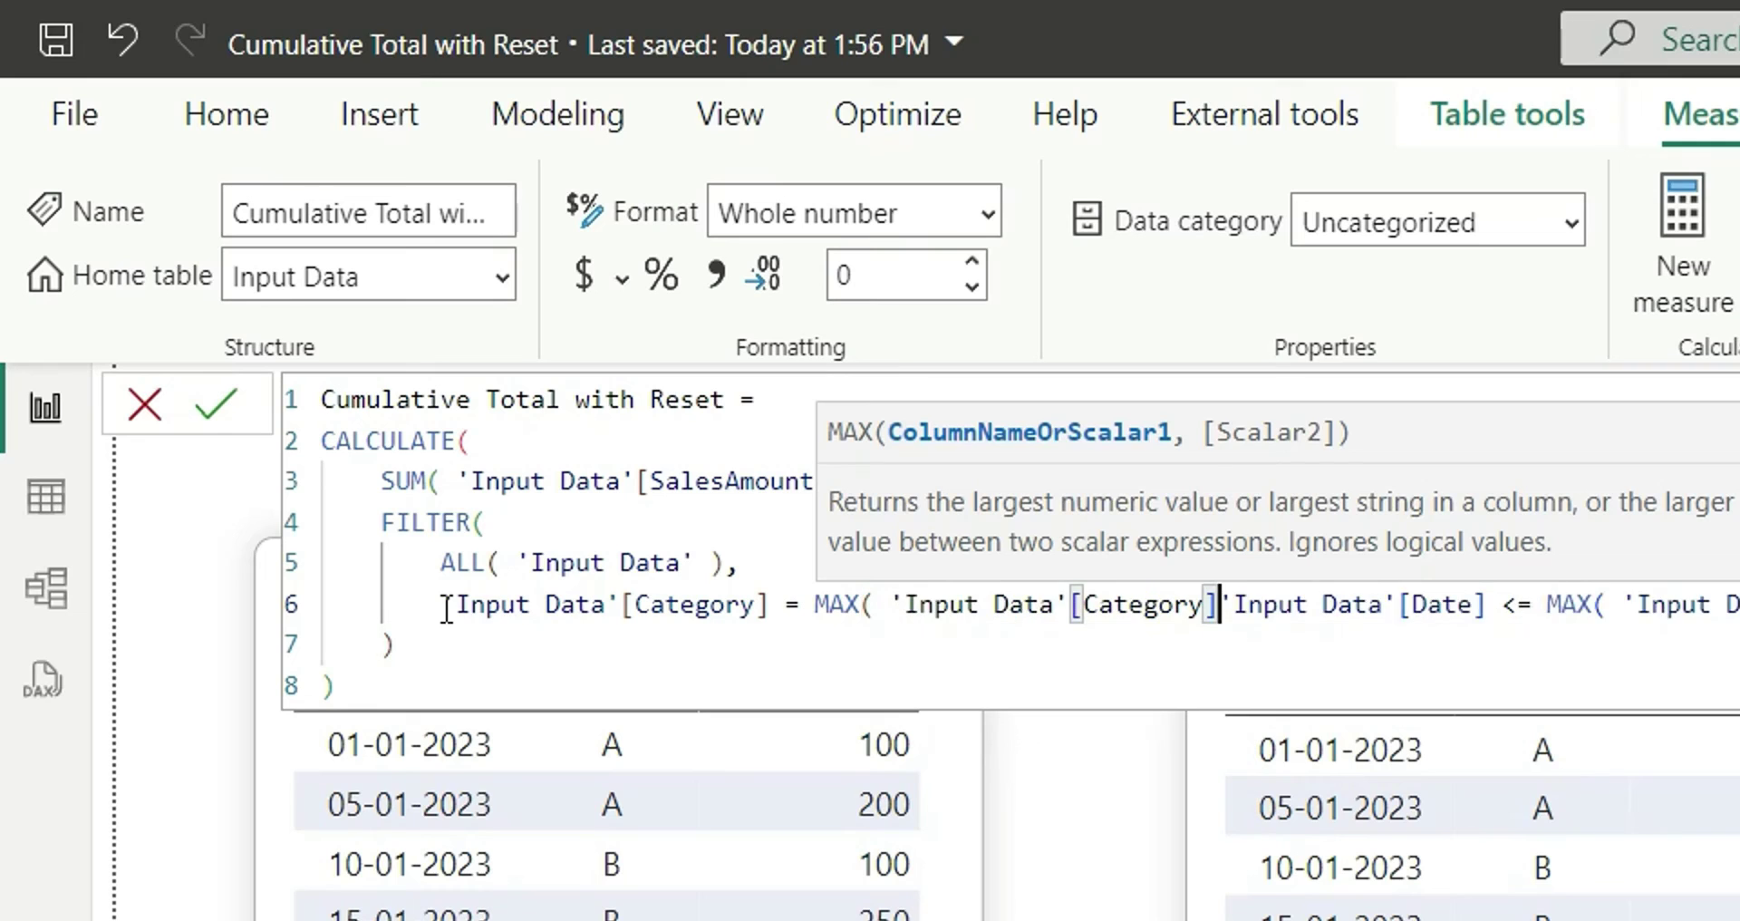
{"action": "type", "text": ") "}
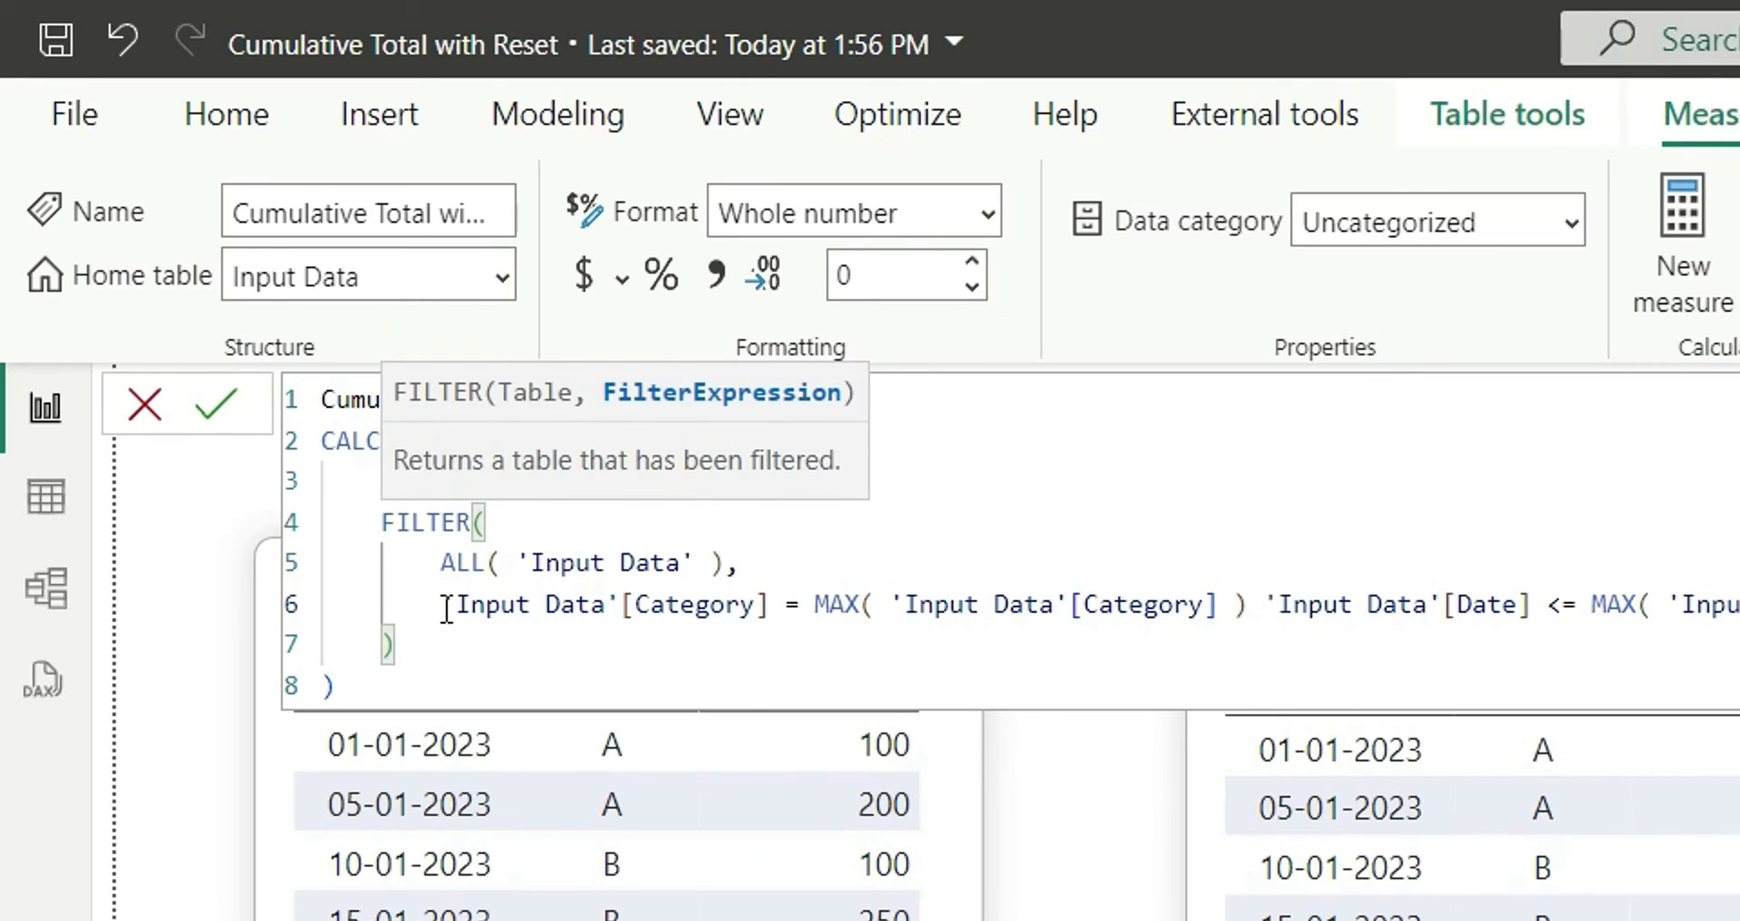
{"action": "type", "text": "&&"}
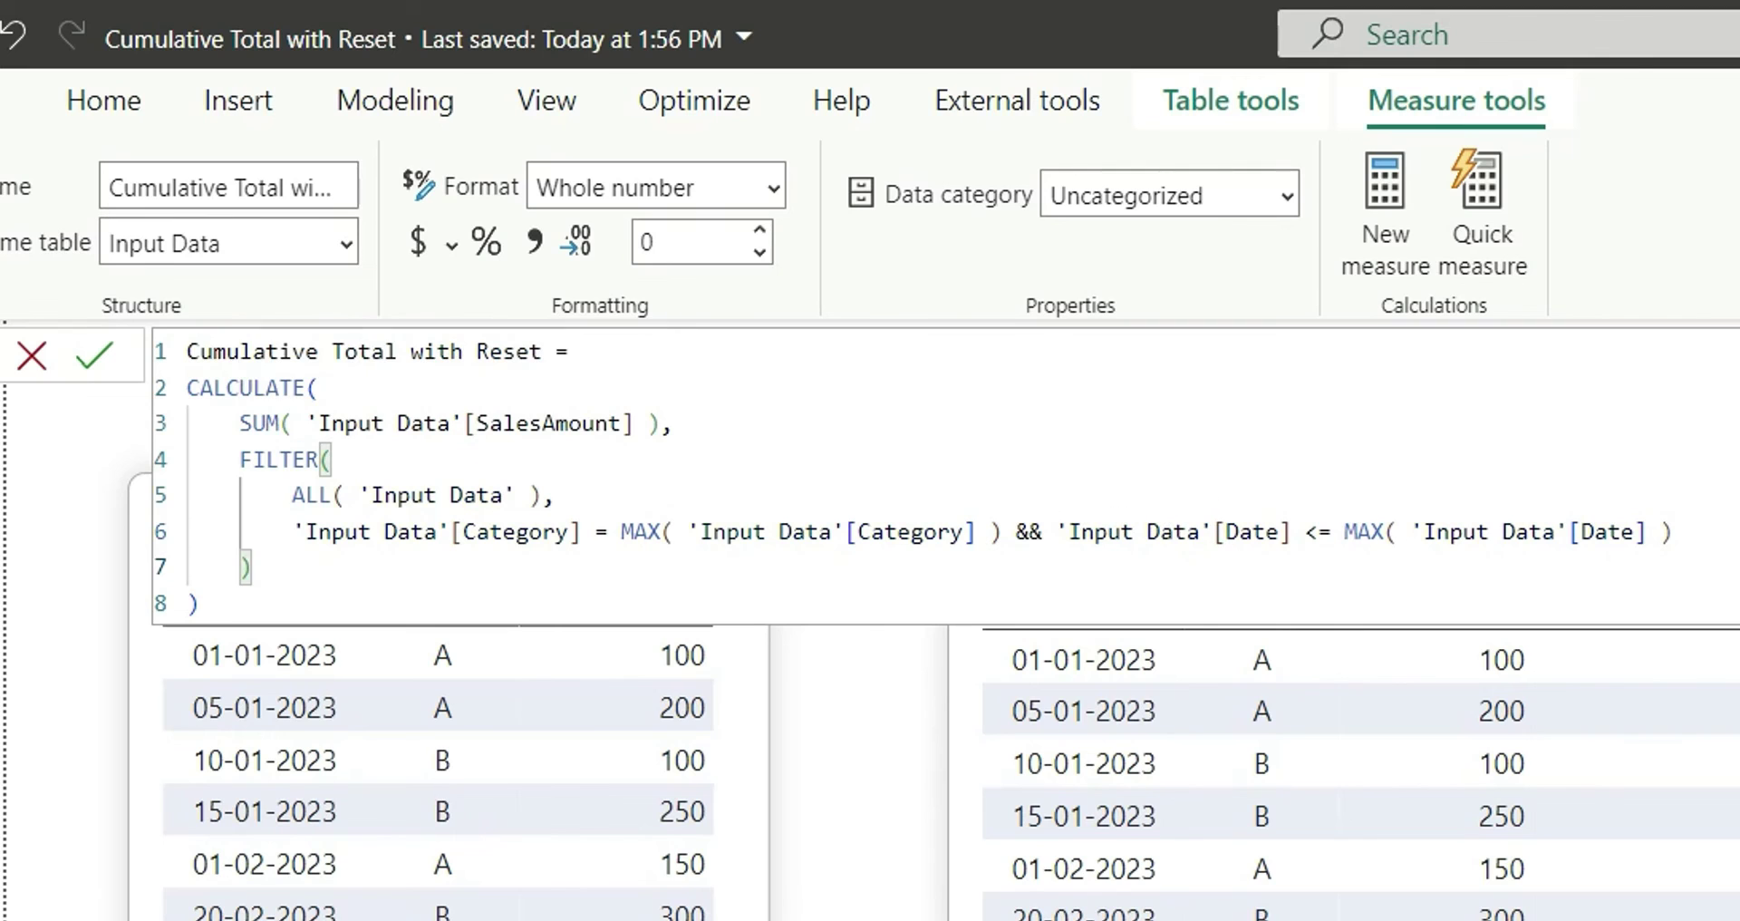
Commit the edited measure so running totals restart for each category.
{"action": "key", "text": "Return"}
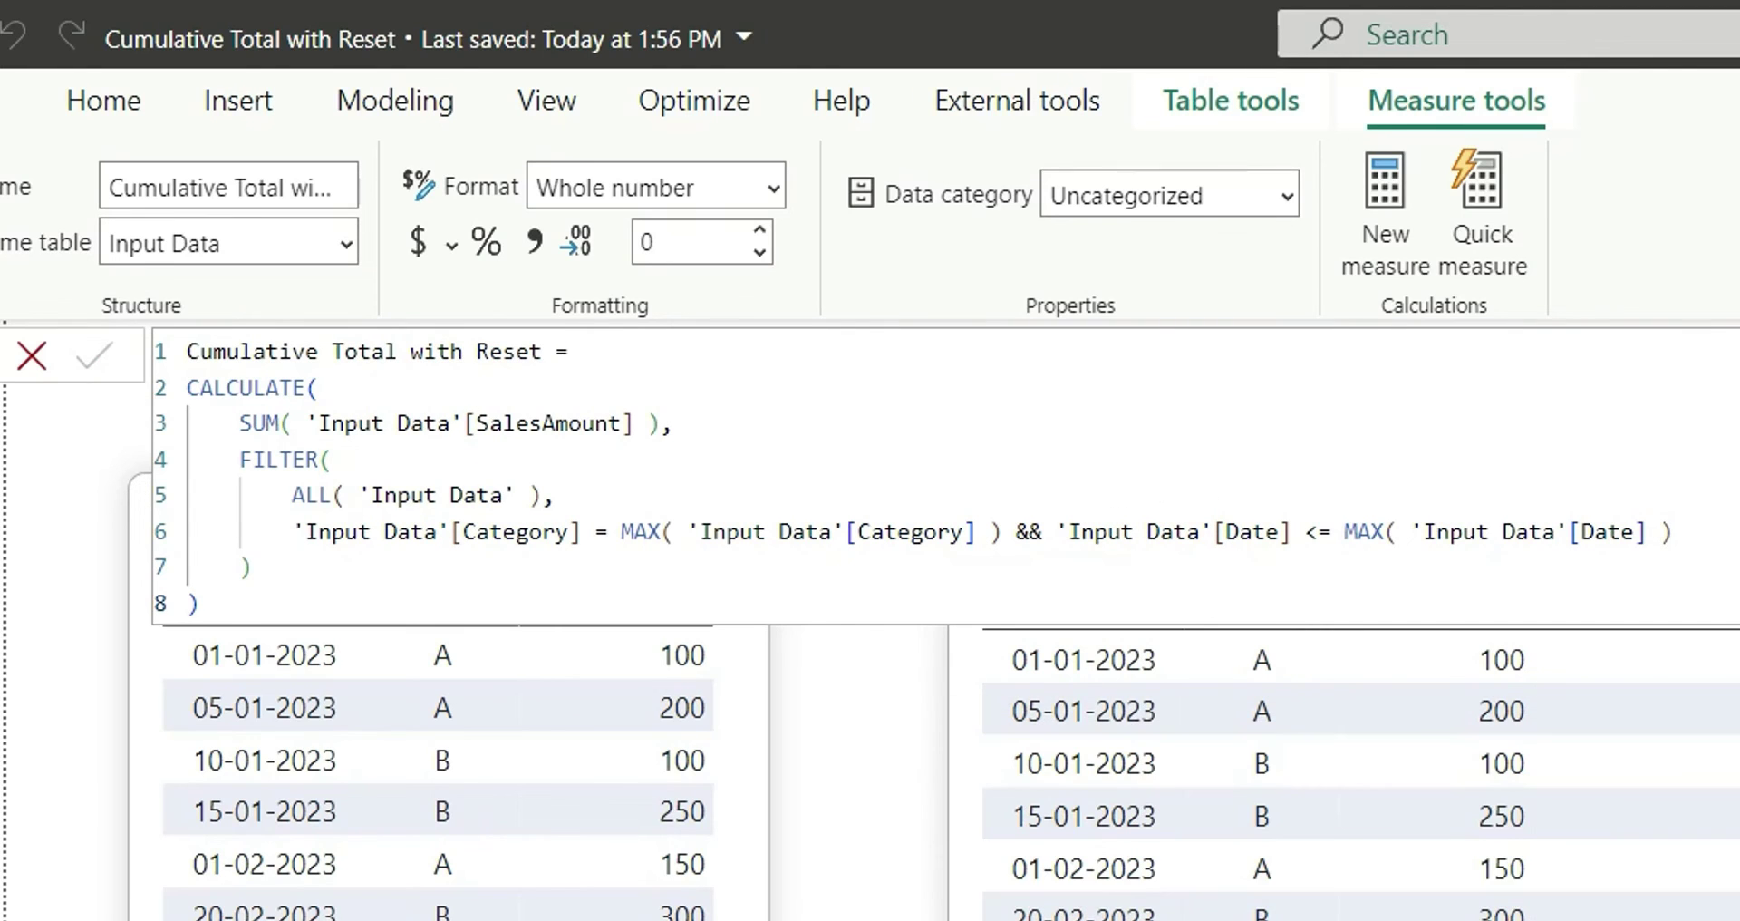